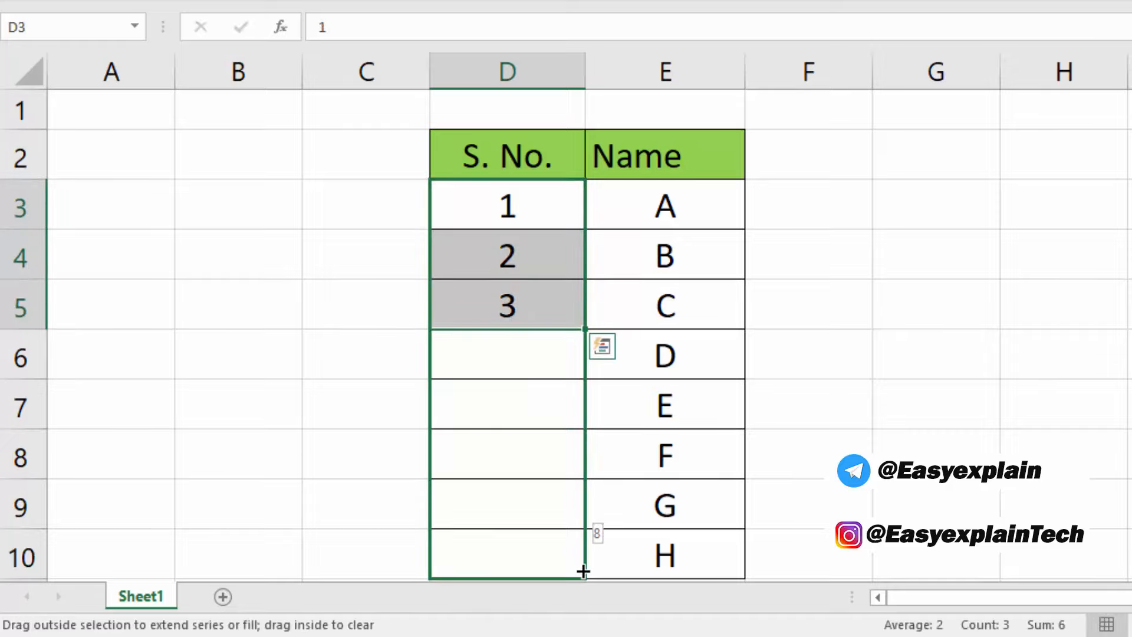
- Clear the serial numbers in D4:D10, keeping only the first number in D3
click(518, 303)
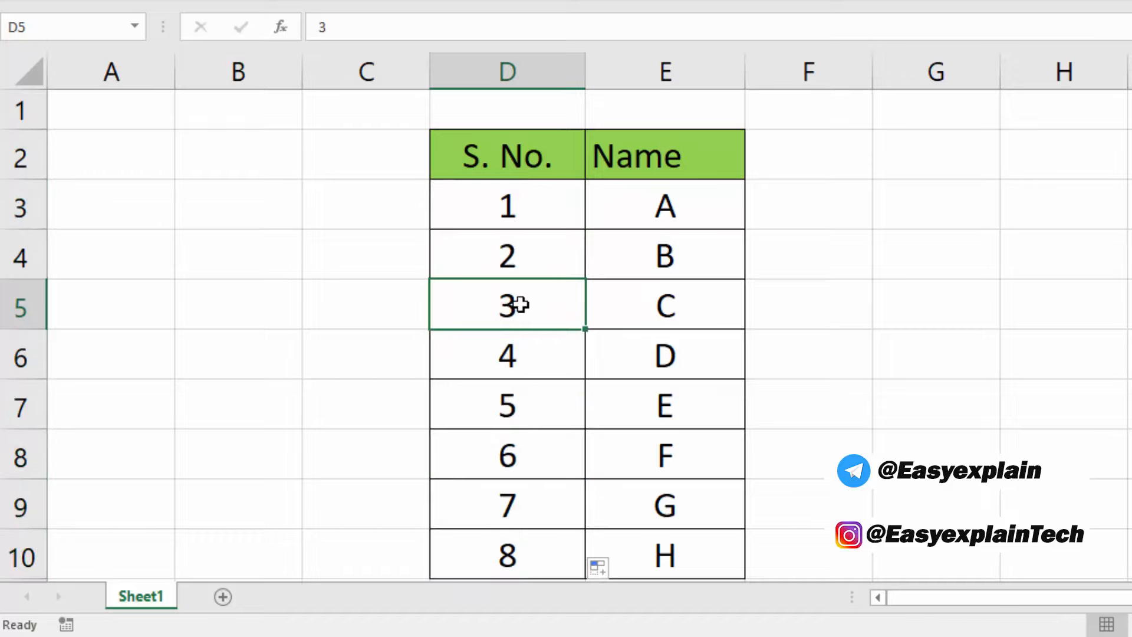
key(Up)
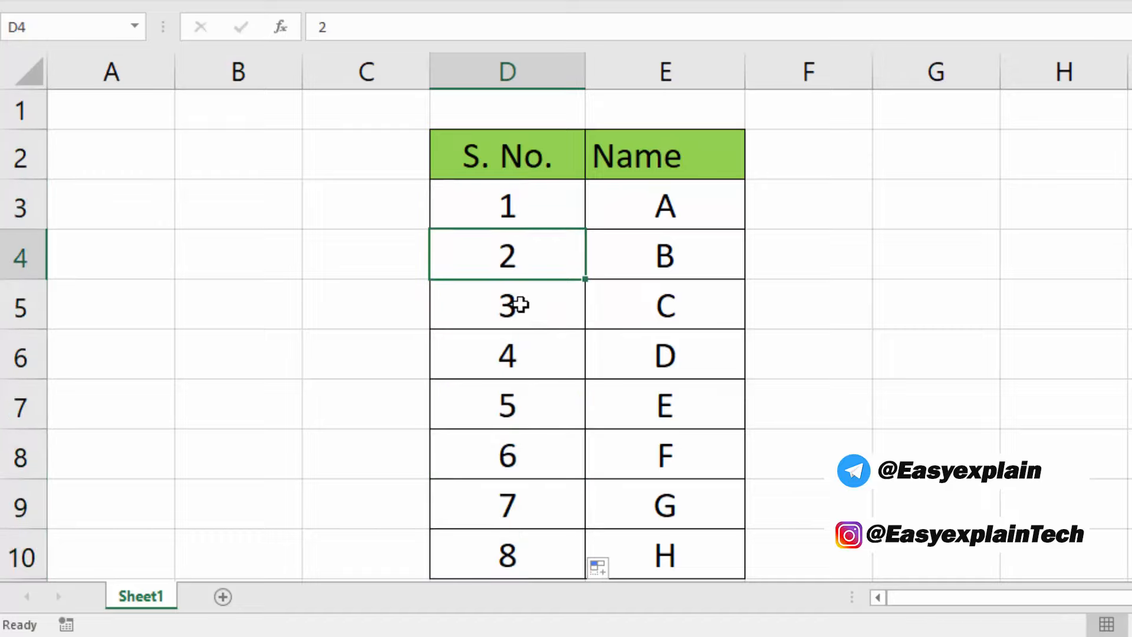
key(ctrl+shift+Down)
key(Delete)
key(Up)
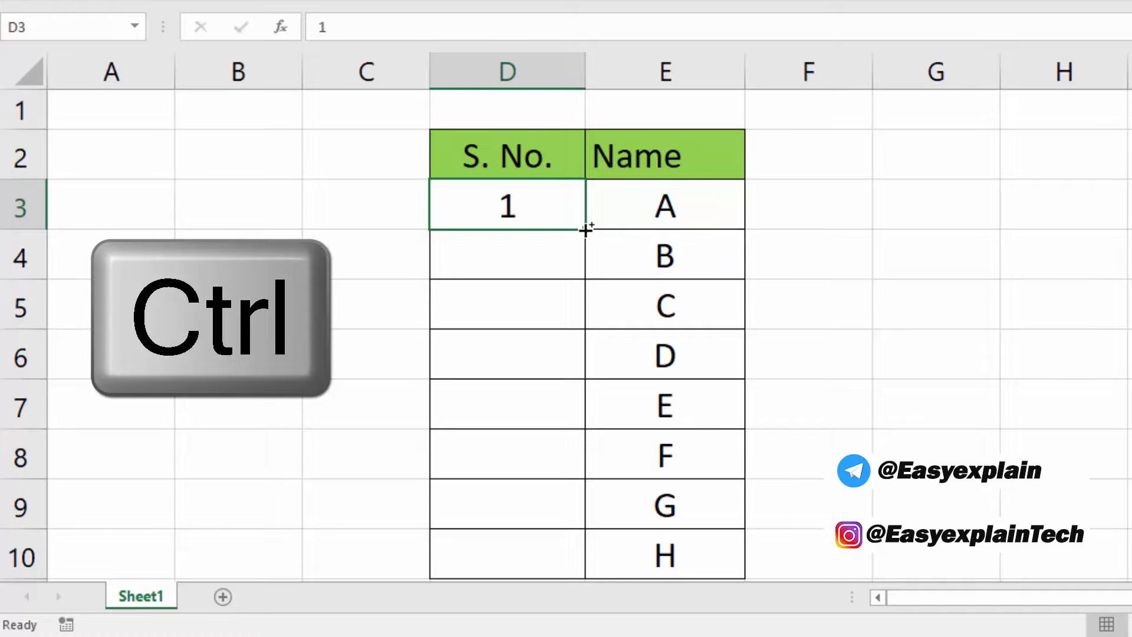
- Extend the 1 in D3 as an incrementing series down to D10, and undo that fill
drag(586, 229, 586, 567)
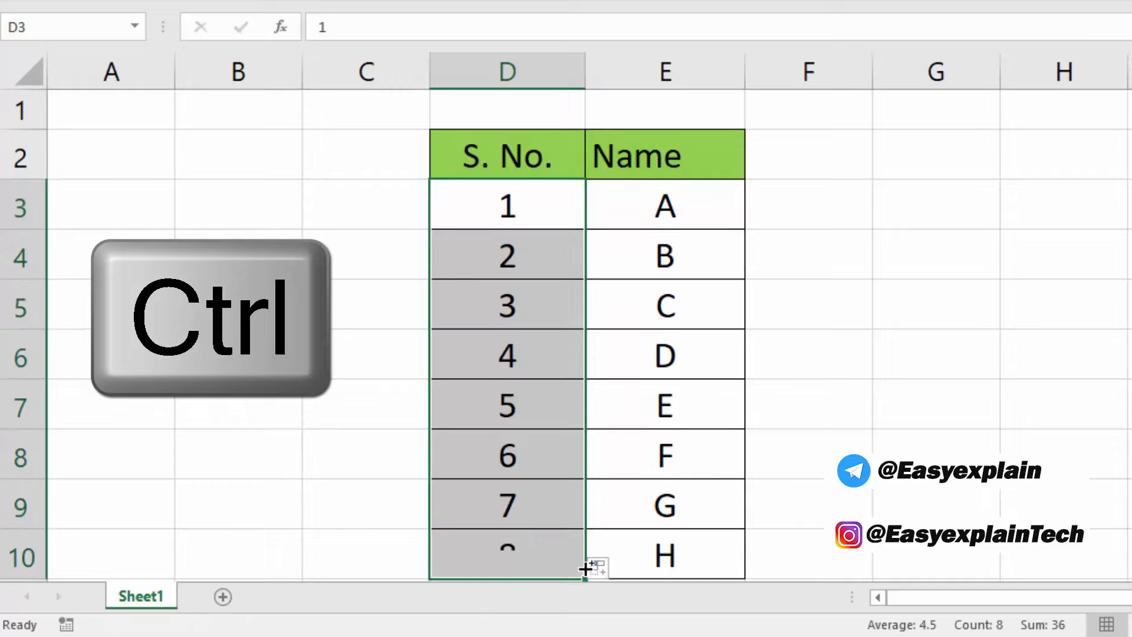
click(539, 302)
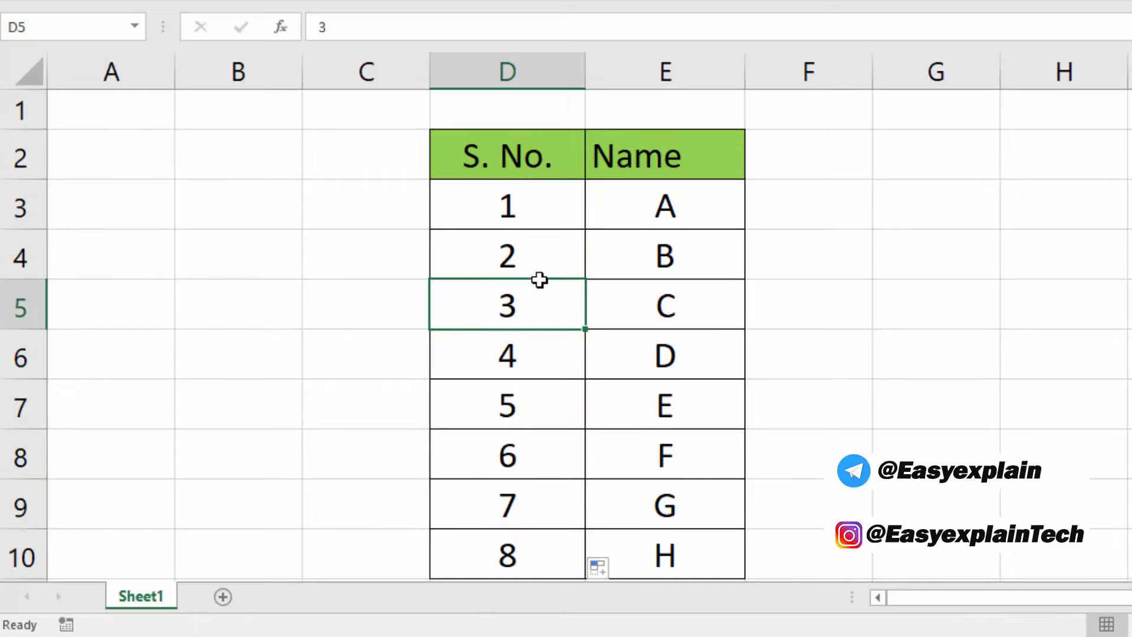
key(ctrl+z)
key(Up)
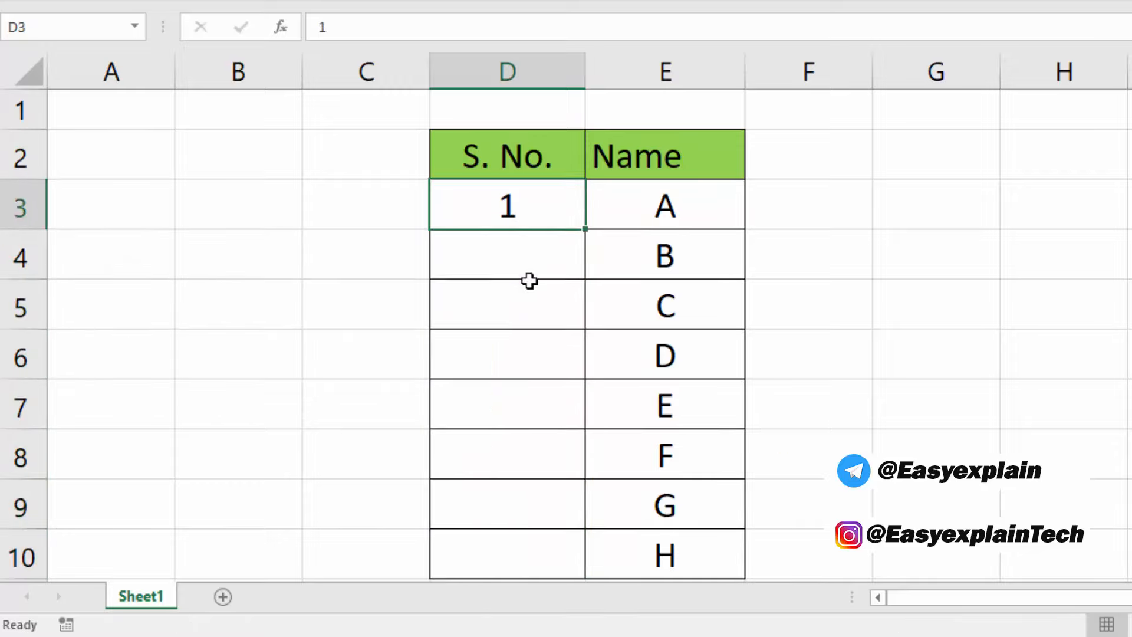
- Enter the formula =D3+1 in D4 and fill it down through D10
key(Down)
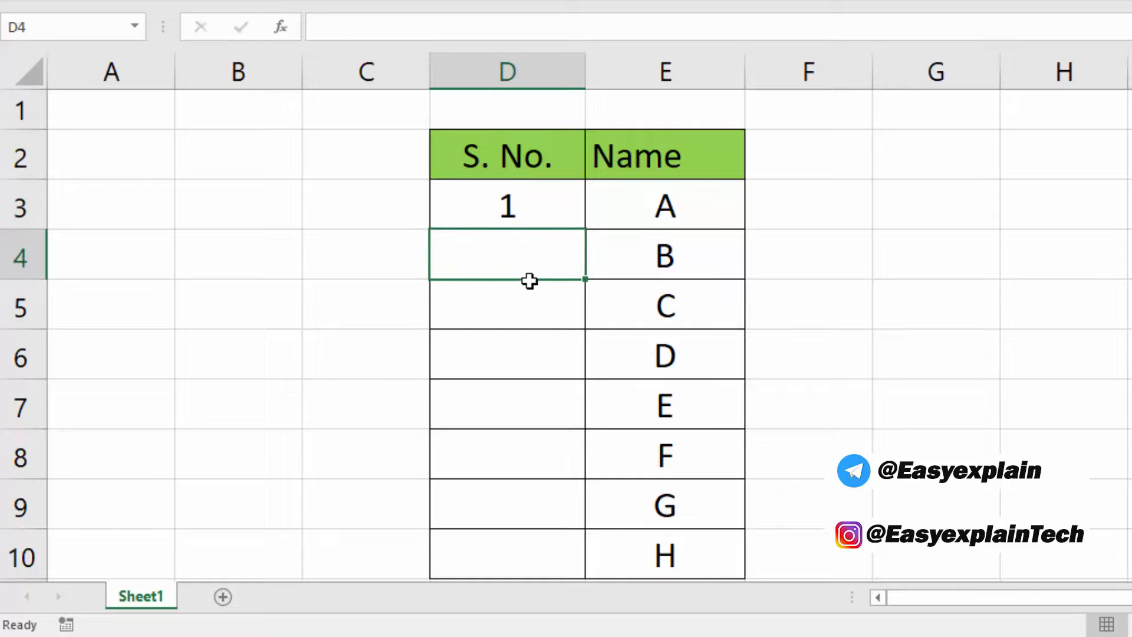
text(=)
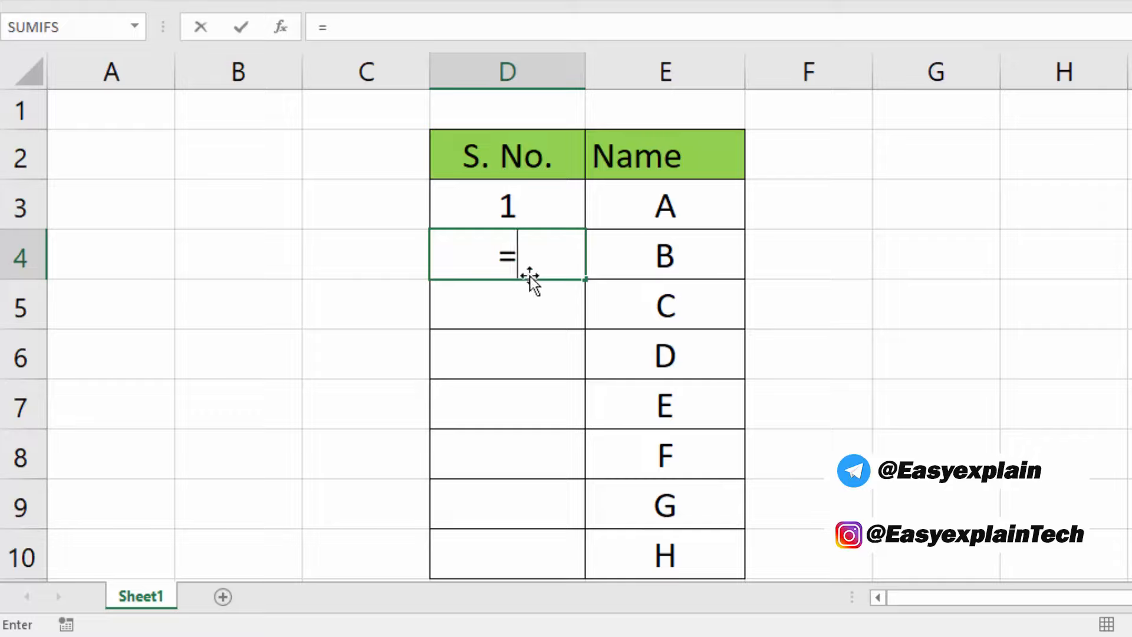
click(542, 208)
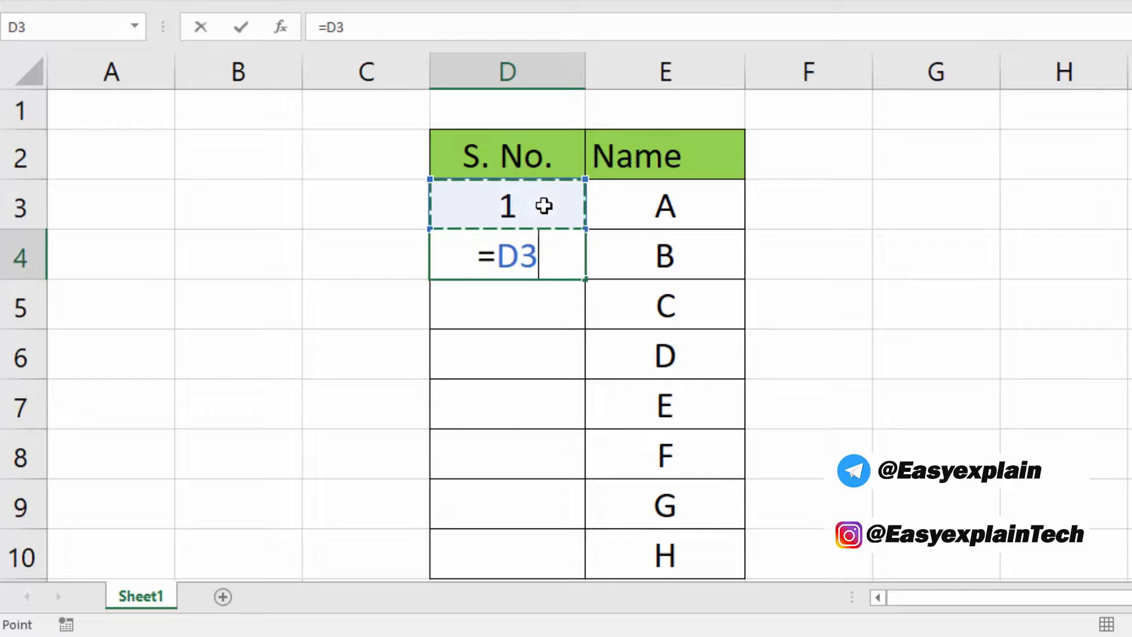
text(+1)
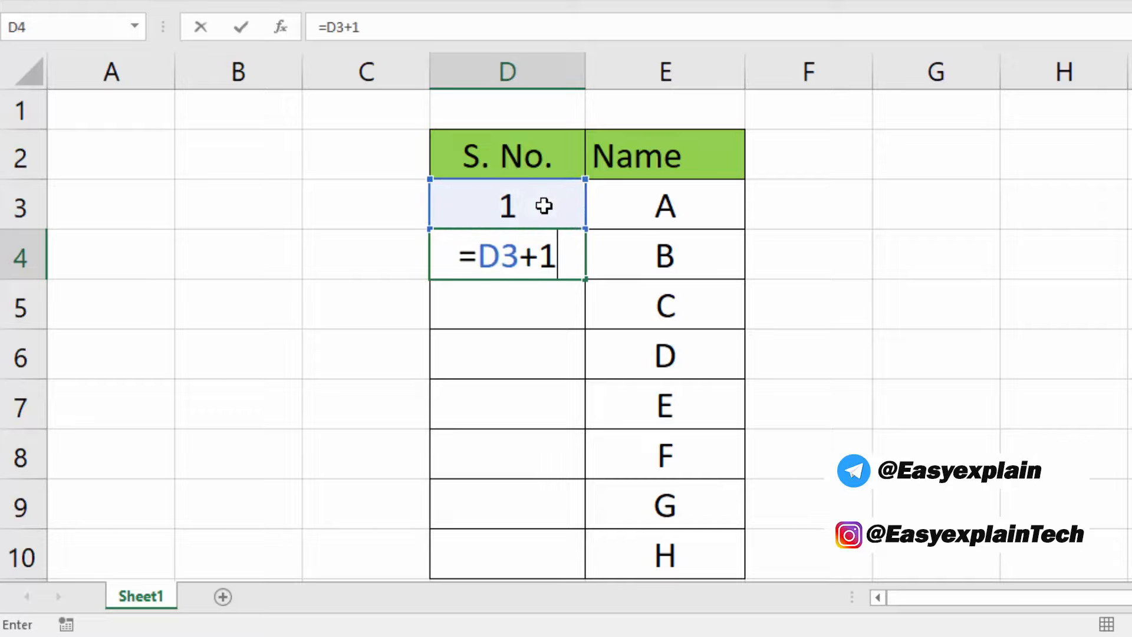
key(Return)
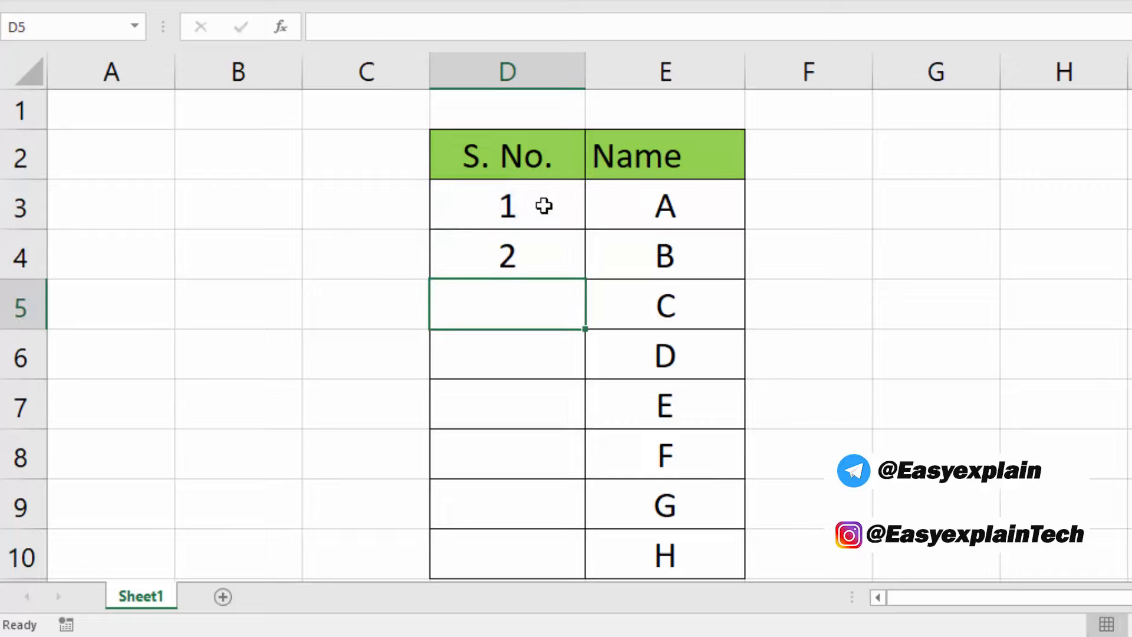
click(550, 250)
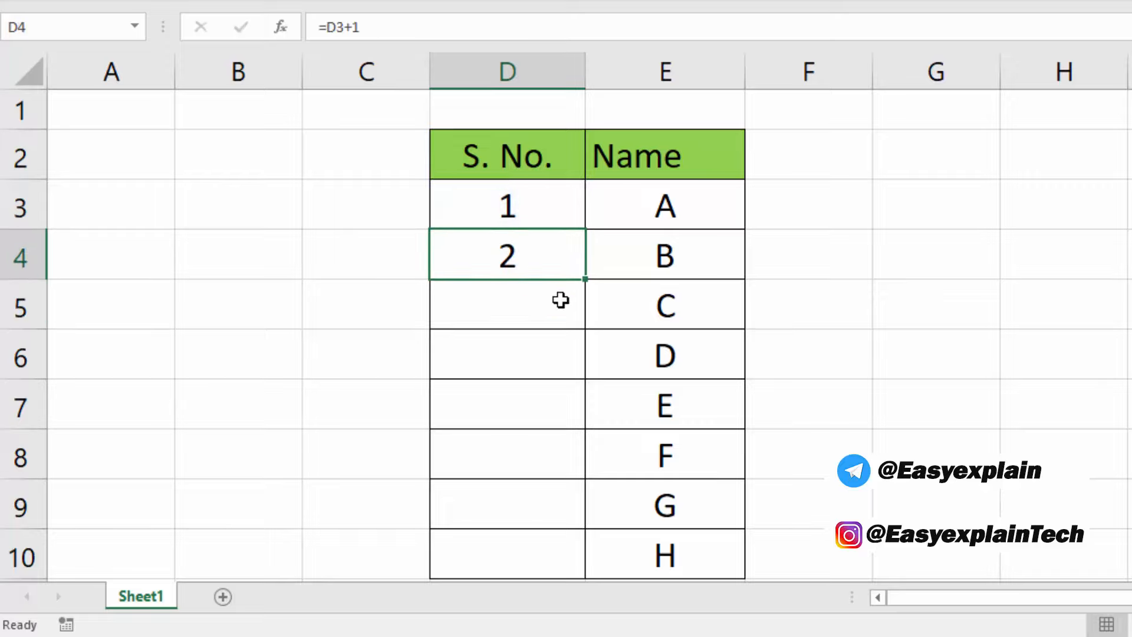
drag(584, 279, 559, 566)
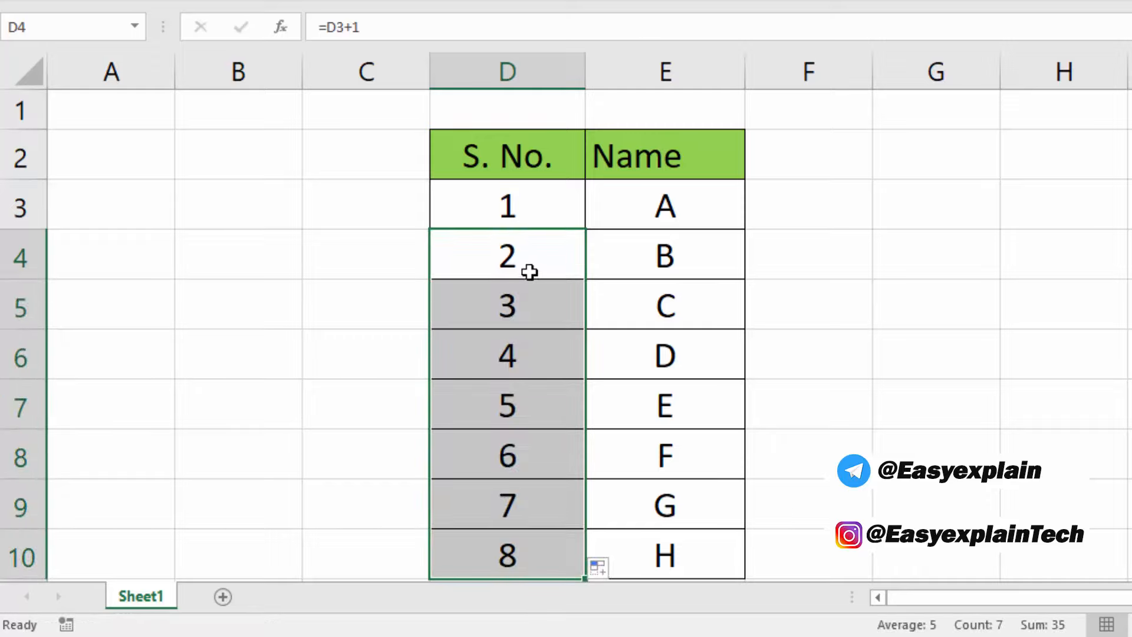
- Delete the serial number formulas from D4:D10
click(536, 252)
key(ctrl+shift+Down)
key(Delete)
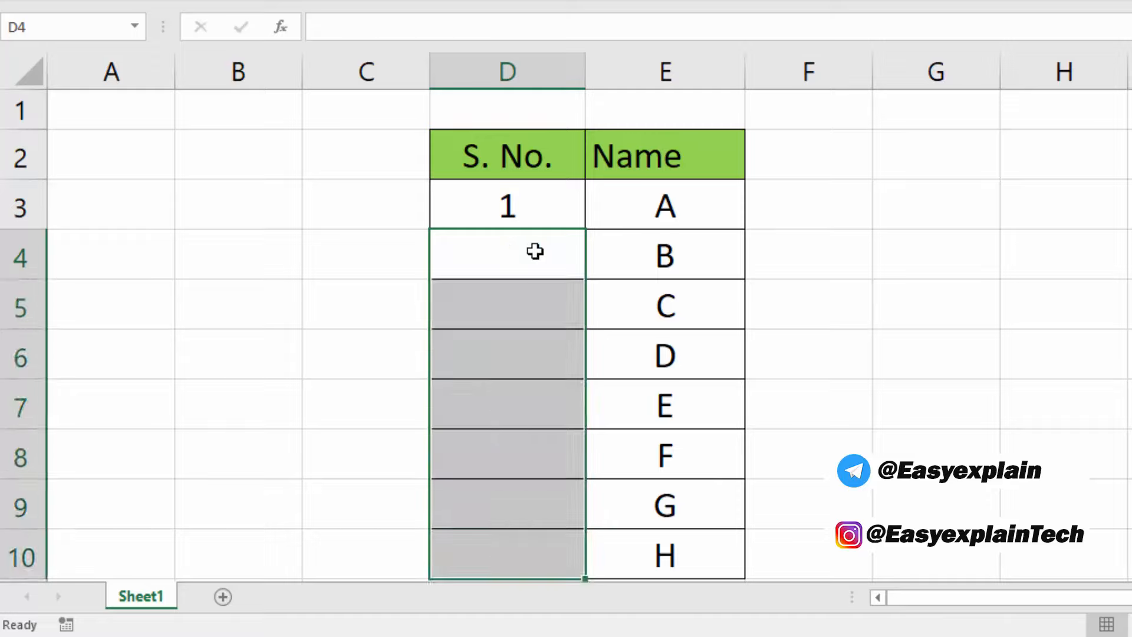
key(Up)
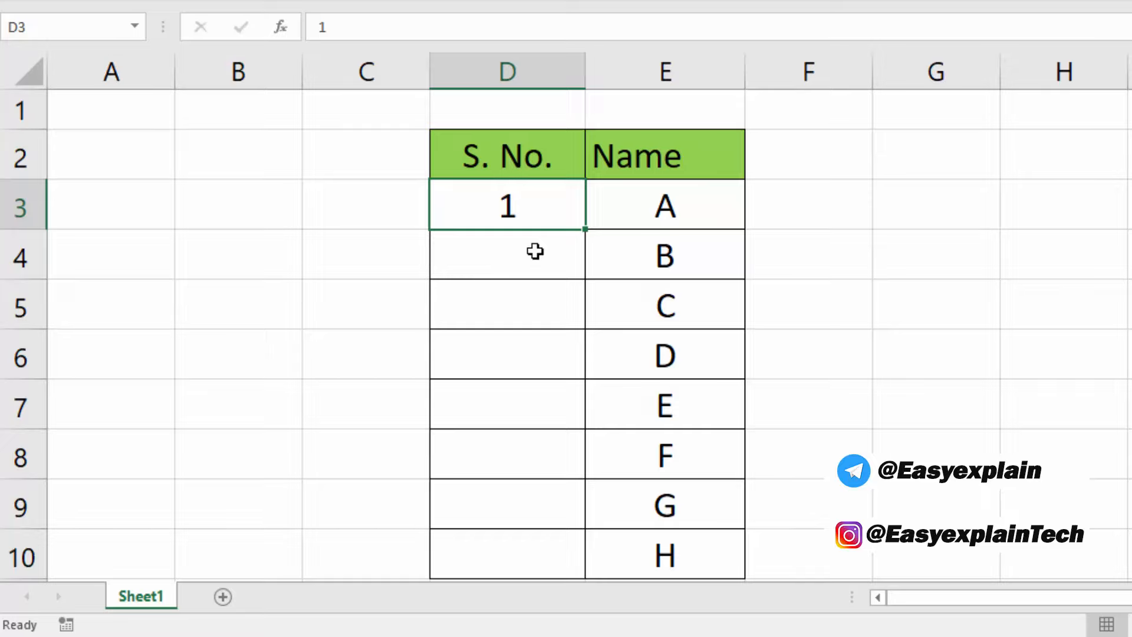
- Fill a linear series in columns starting from D3, with a stop value of 8
key(alt+h)
key(f)
key(i)
key(s)
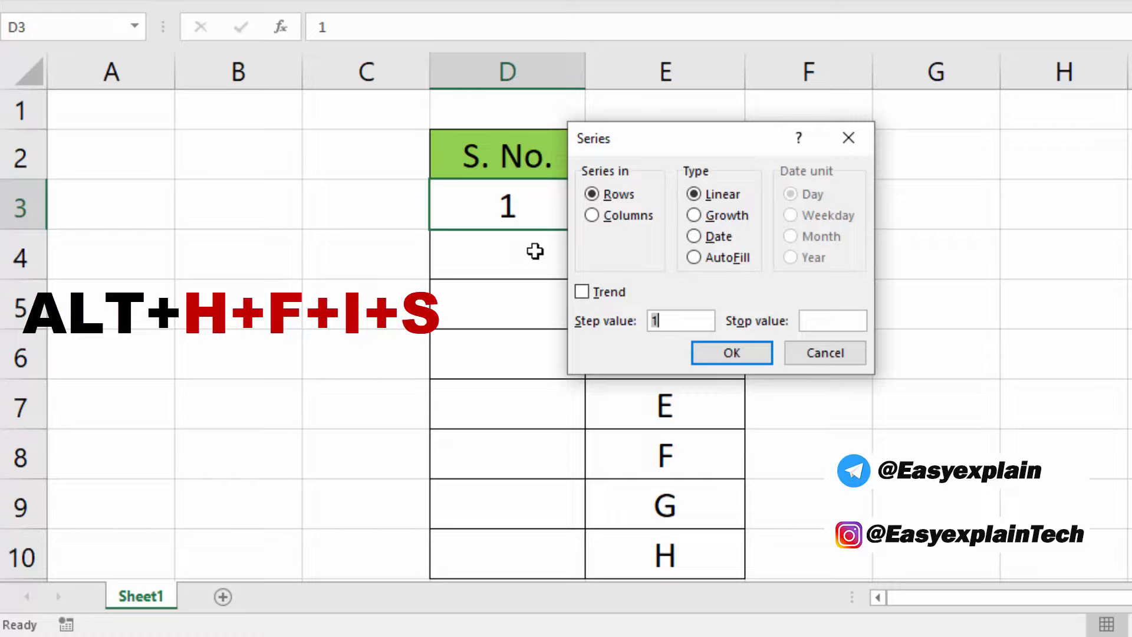
click(590, 215)
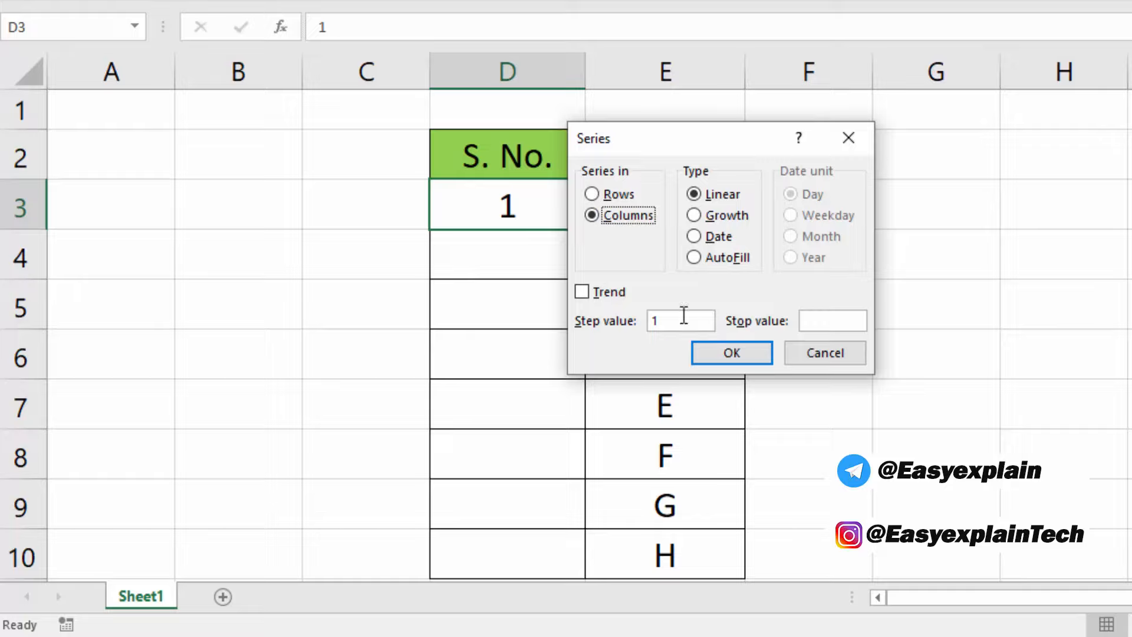
click(837, 321)
text(8)
key(Return)
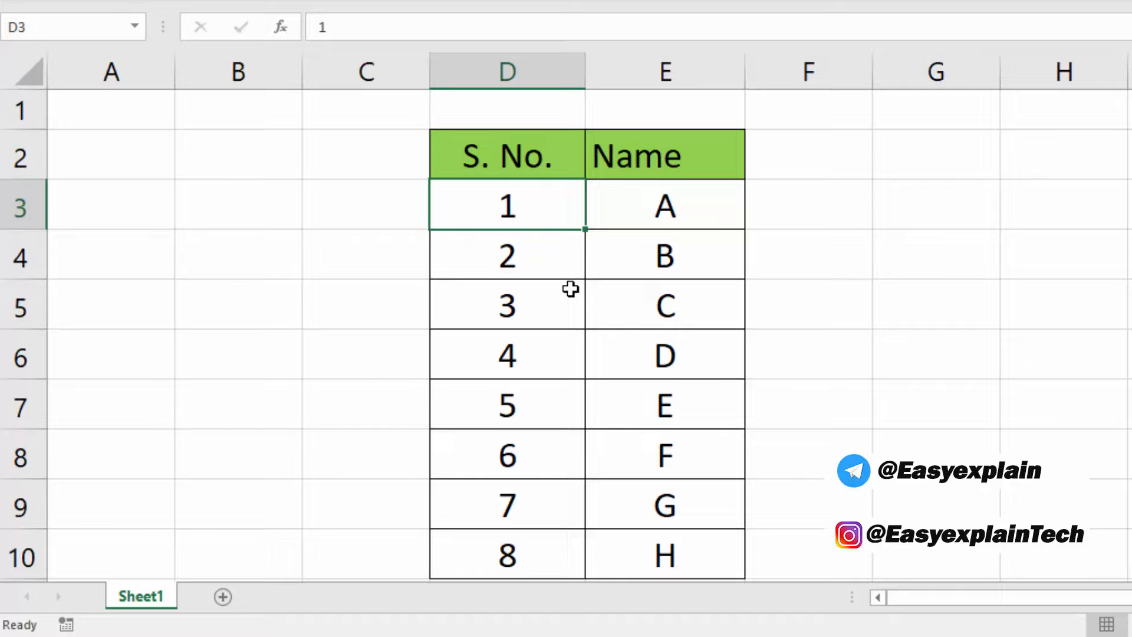
- Clear all serial numbers from D3:D10, including the first one
key(Down)
key(ctrl+shift+Down)
key(Delete)
key(Up)
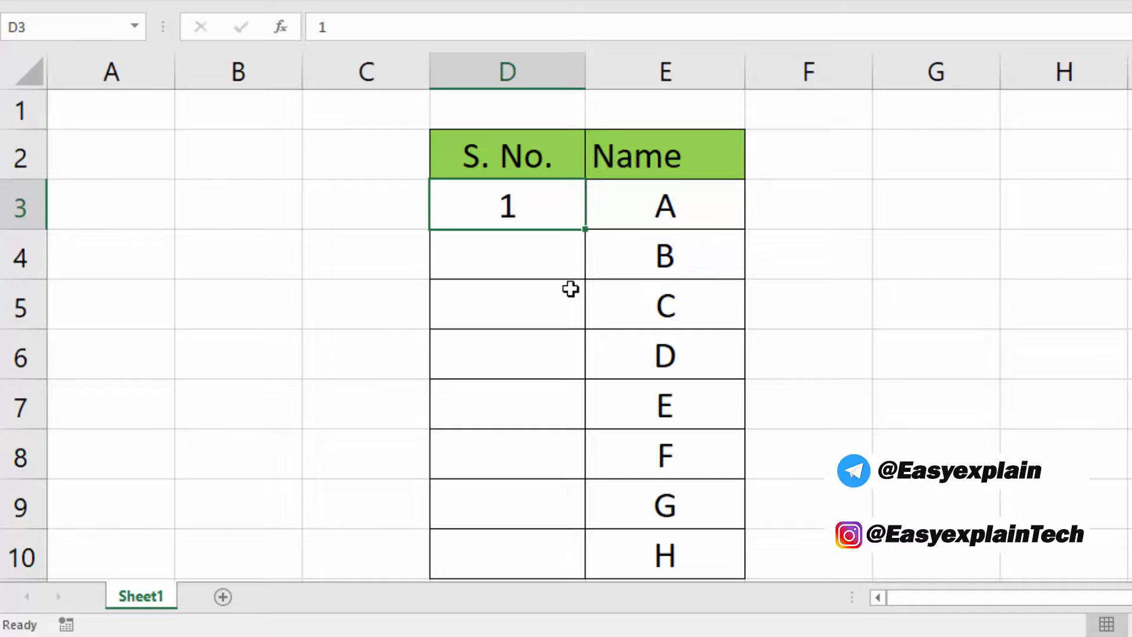
key(Delete)
key(Up)
key(Left)
key(Up)
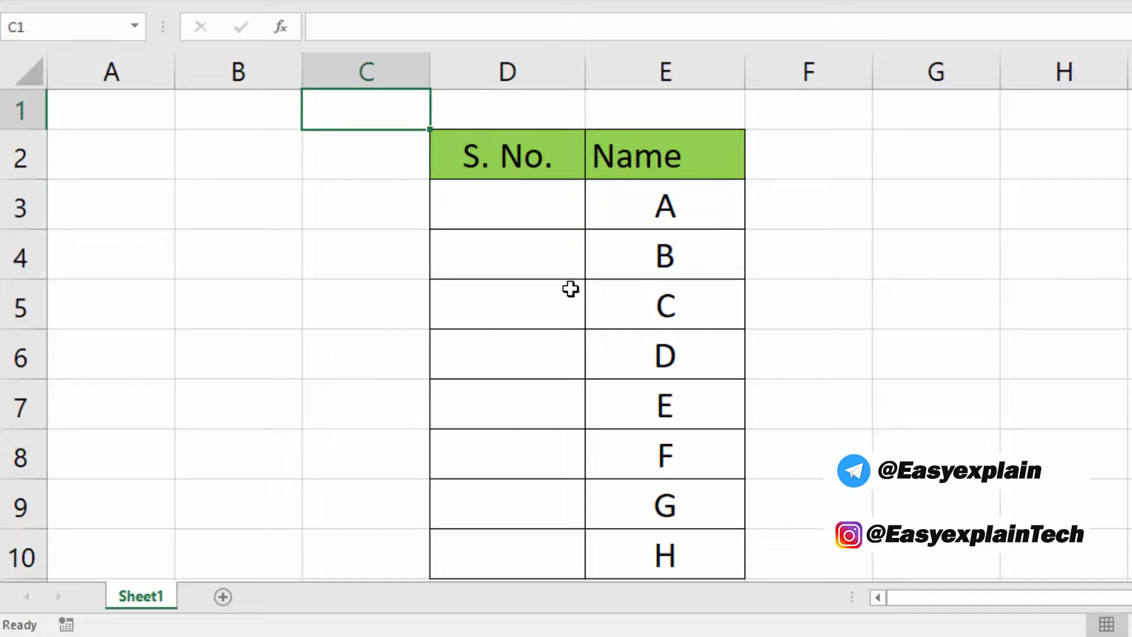
- Enter the formula =ROW() in cell C1, above and beside the table
key(Right)
key(Down)
key(Down)
key(Up)
key(Left)
key(Up)
text(r)
key(BackSpace)
text(=ro)
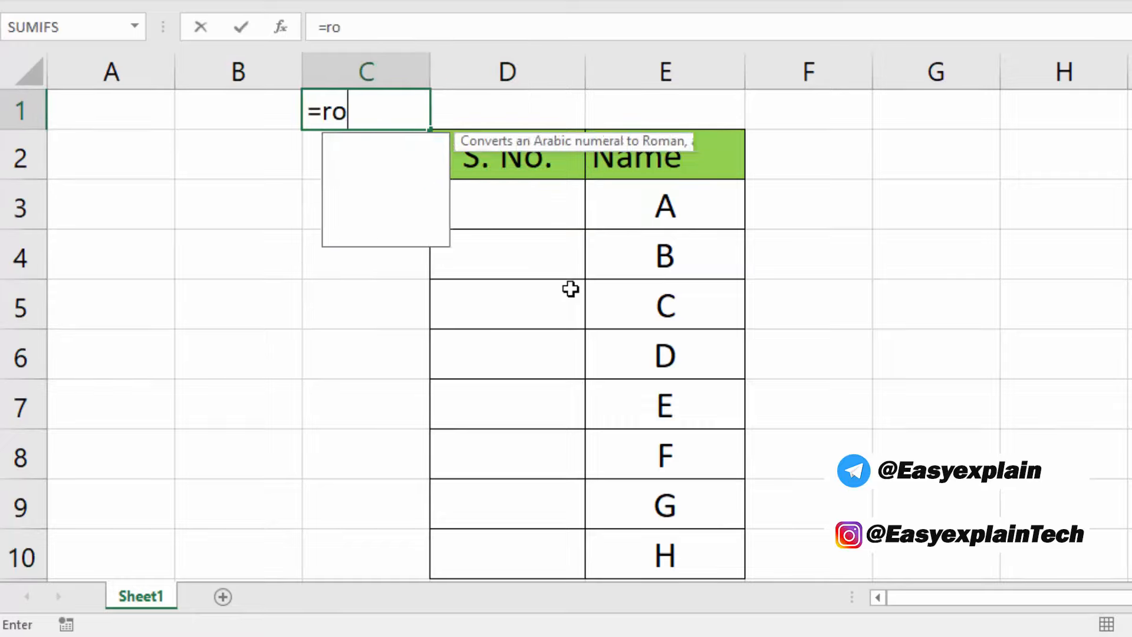
text(w())
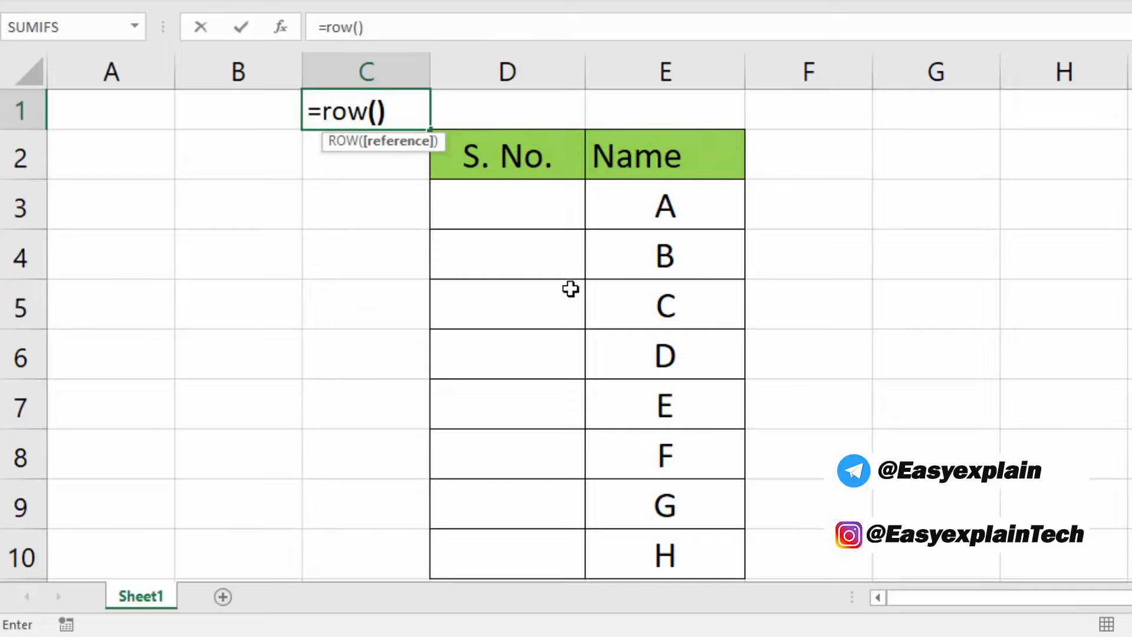
key(Return)
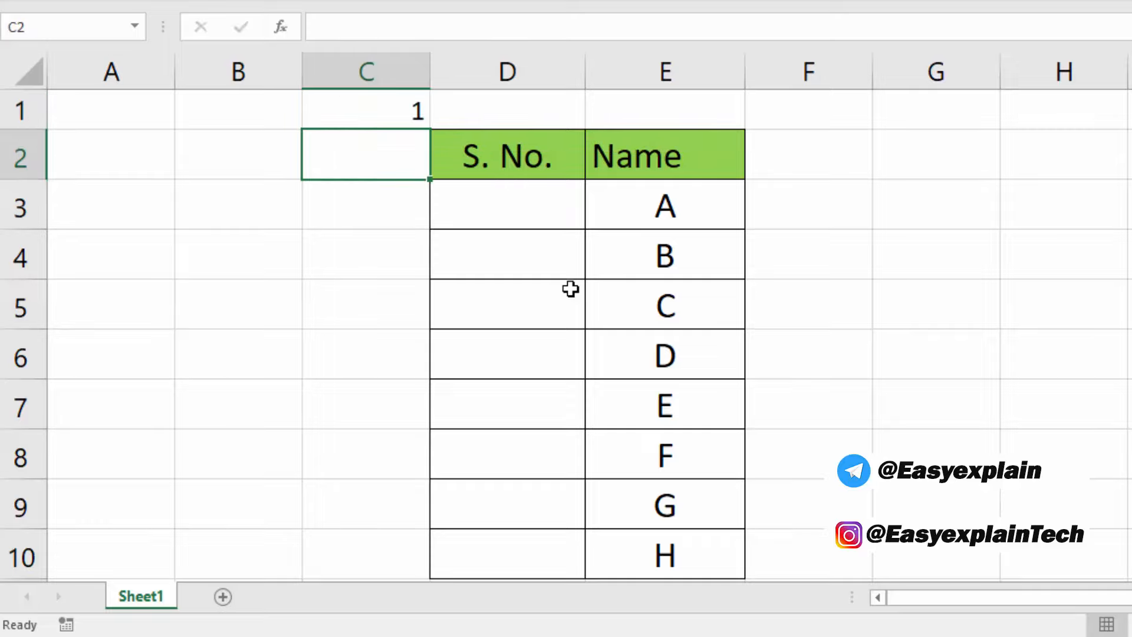
- Copy the ROW formula from C1 into cells C2 and C3
key(Up)
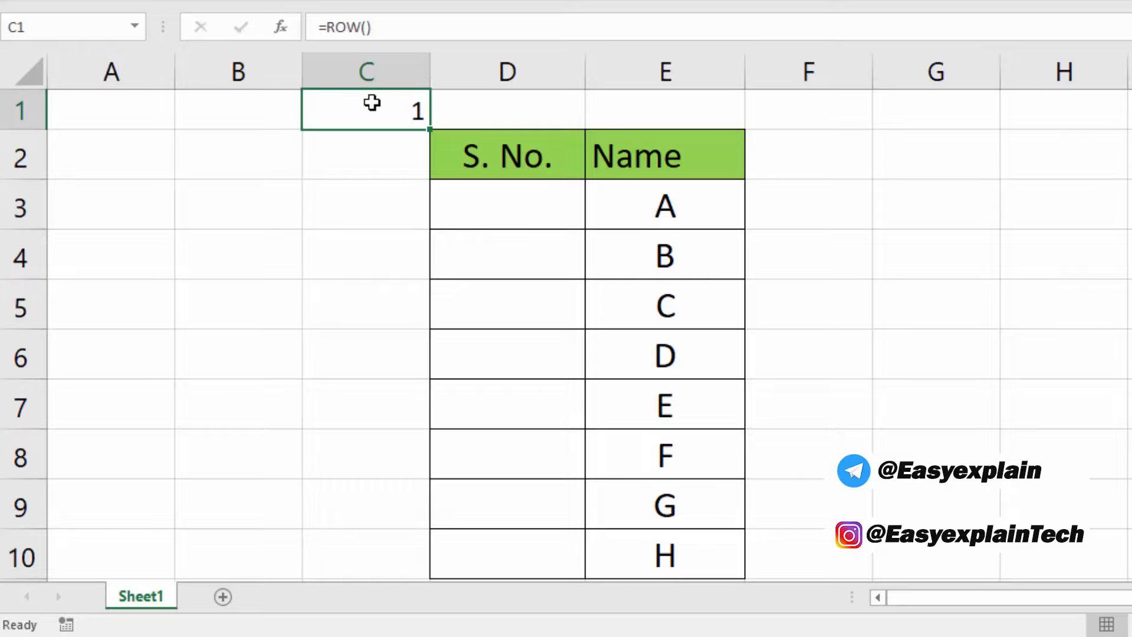
click(379, 158)
click(418, 117)
key(ctrl+c)
click(379, 157)
key(ctrl+v)
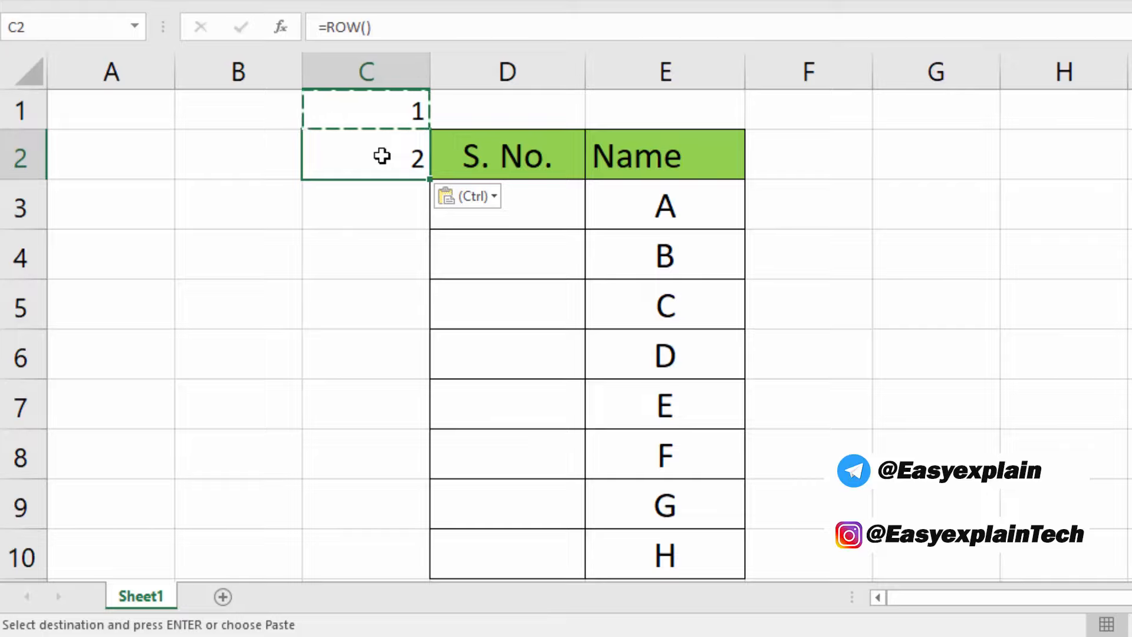
click(369, 211)
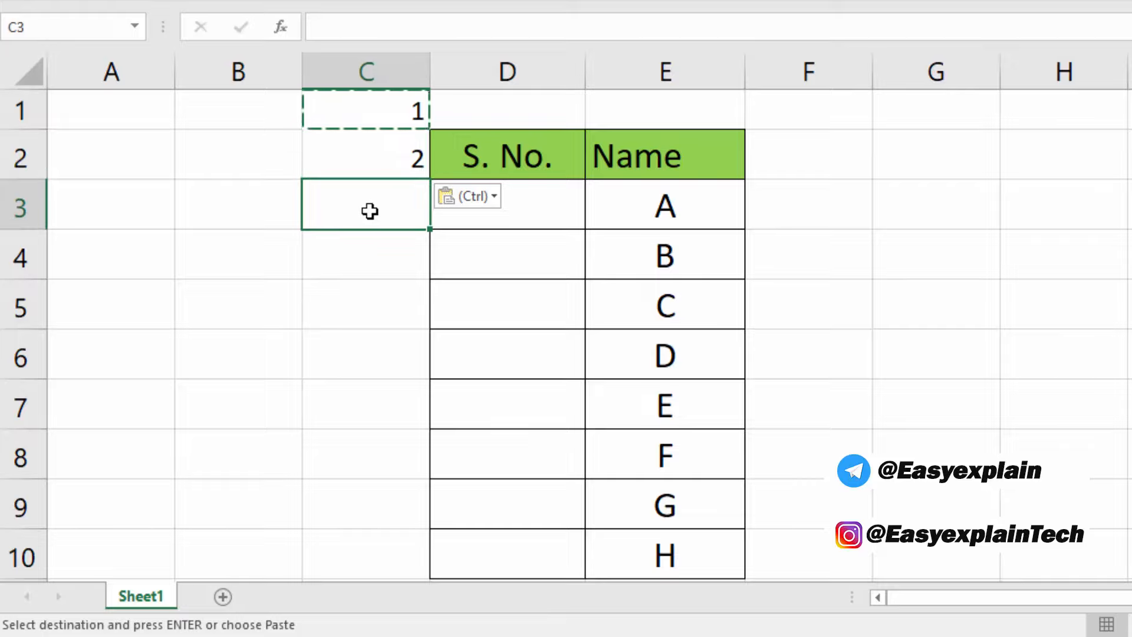
key(ctrl+v)
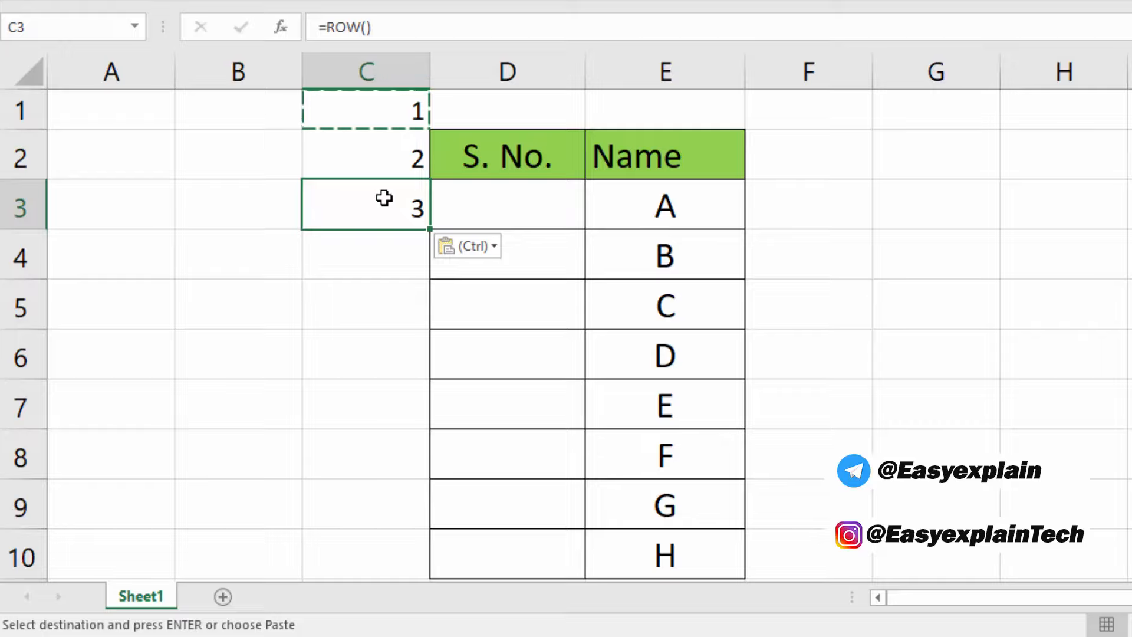
key(Escape)
- Enter =ROW() in D3, the first cell under the S. No. header
click(468, 209)
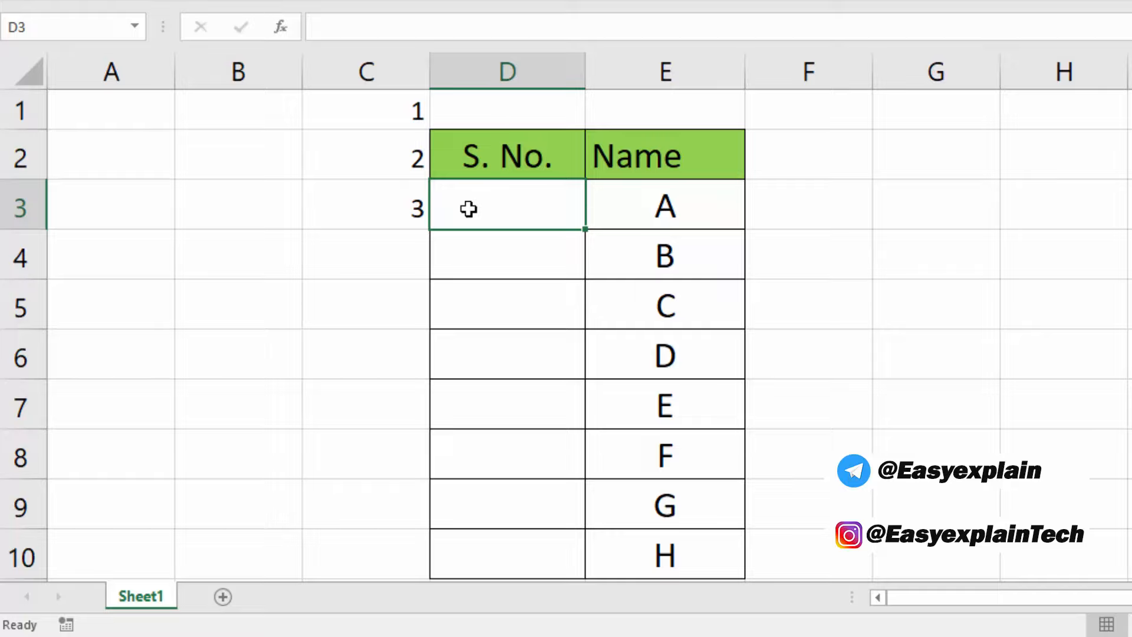
text(=row)
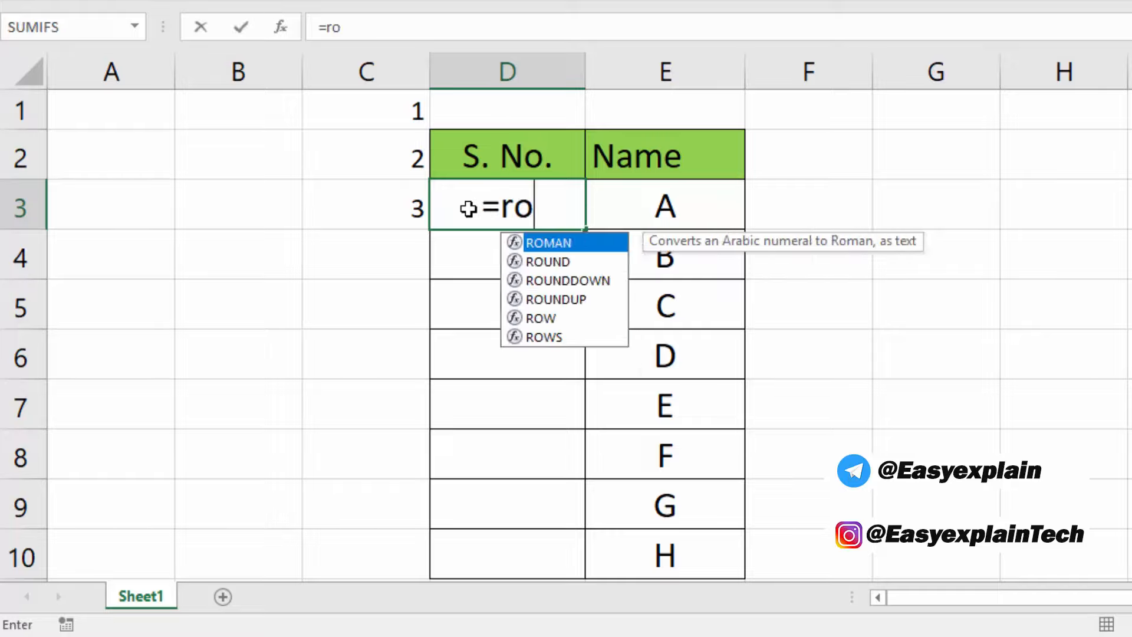
key(Tab)
text())
key(Return)
click(469, 209)
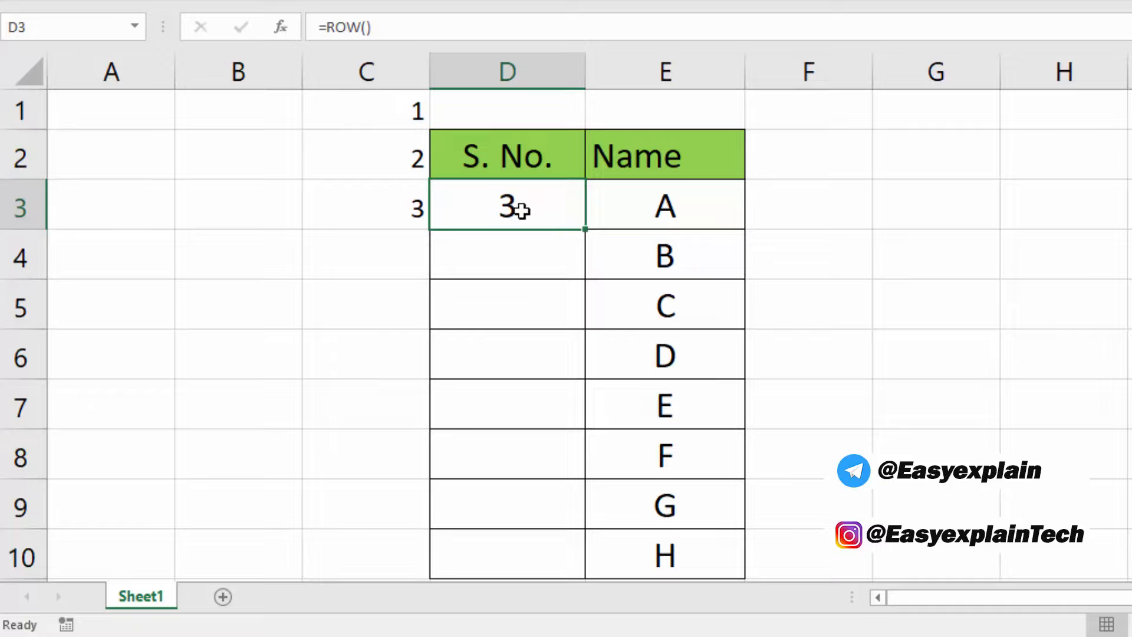
- Change the formula in D3 to =ROW()-2
double_click(522, 211)
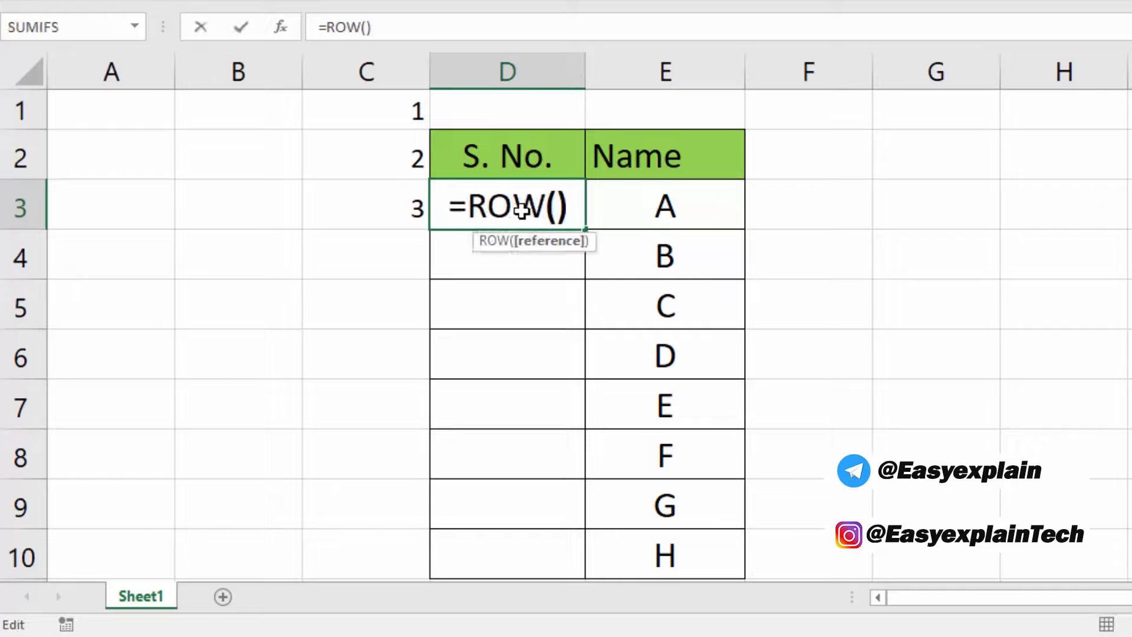
text(-)
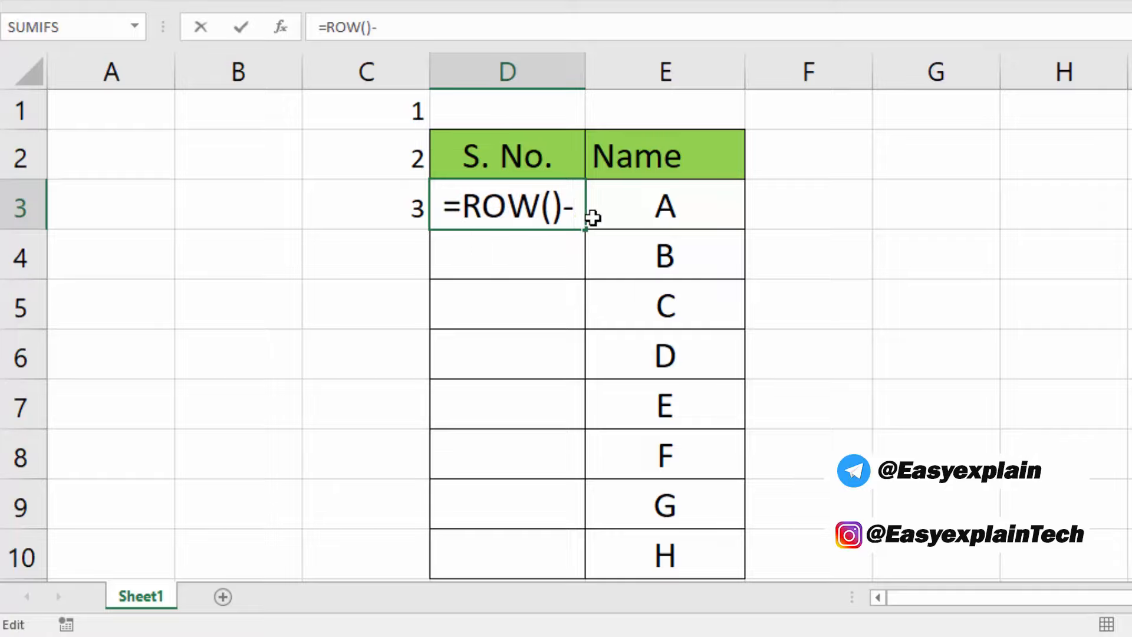
text(2)
key(Return)
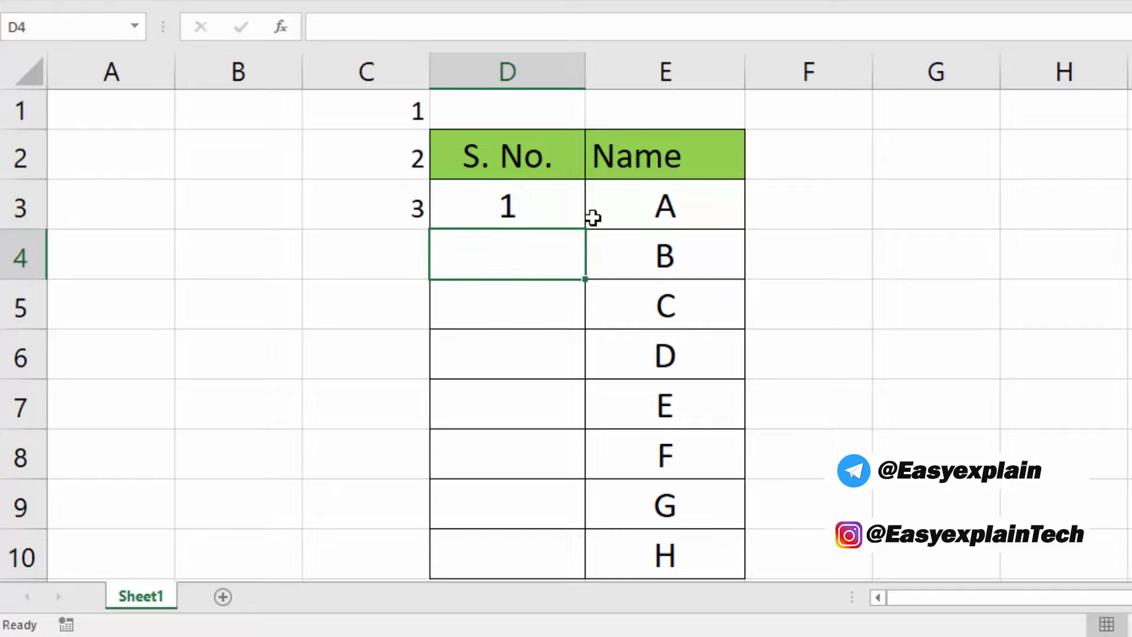
- Fill the D3 formula down the S. No. column through D10
click(581, 224)
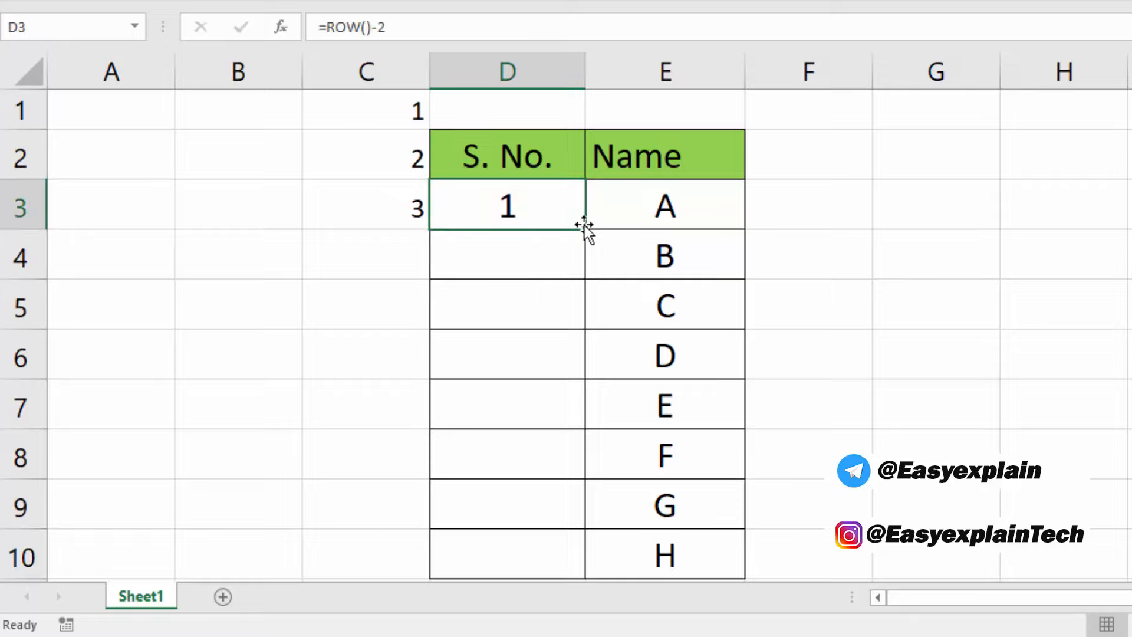
drag(585, 230, 559, 533)
drag(565, 567, 577, 541)
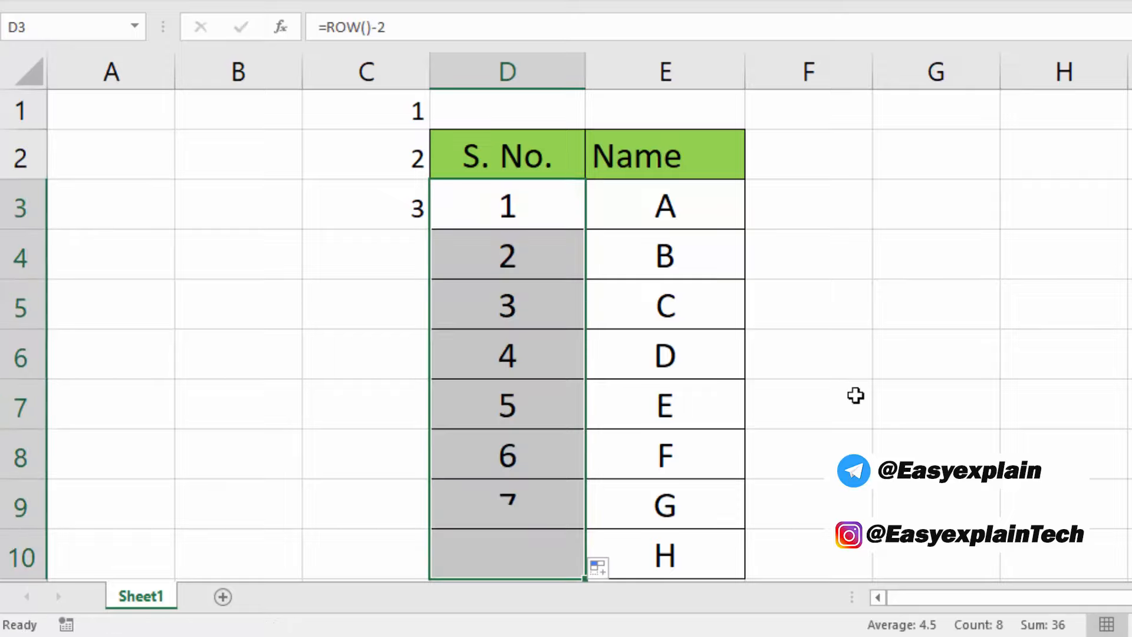
- Delete the entire sheet rows holding the names C, F and B, one after another
click(514, 311)
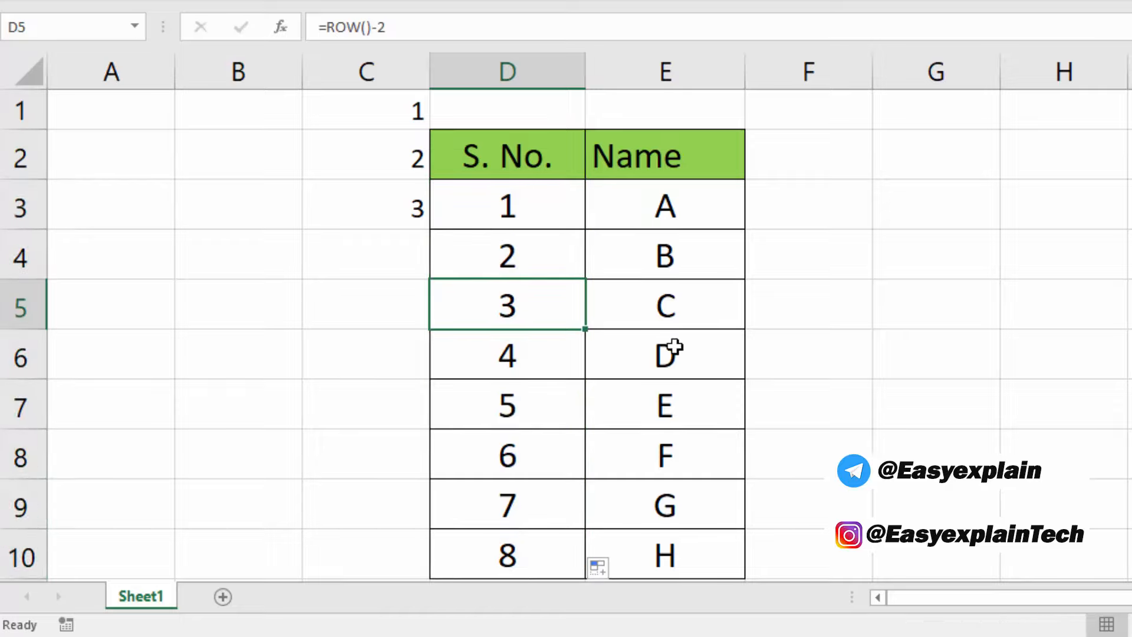
key(shift+space)
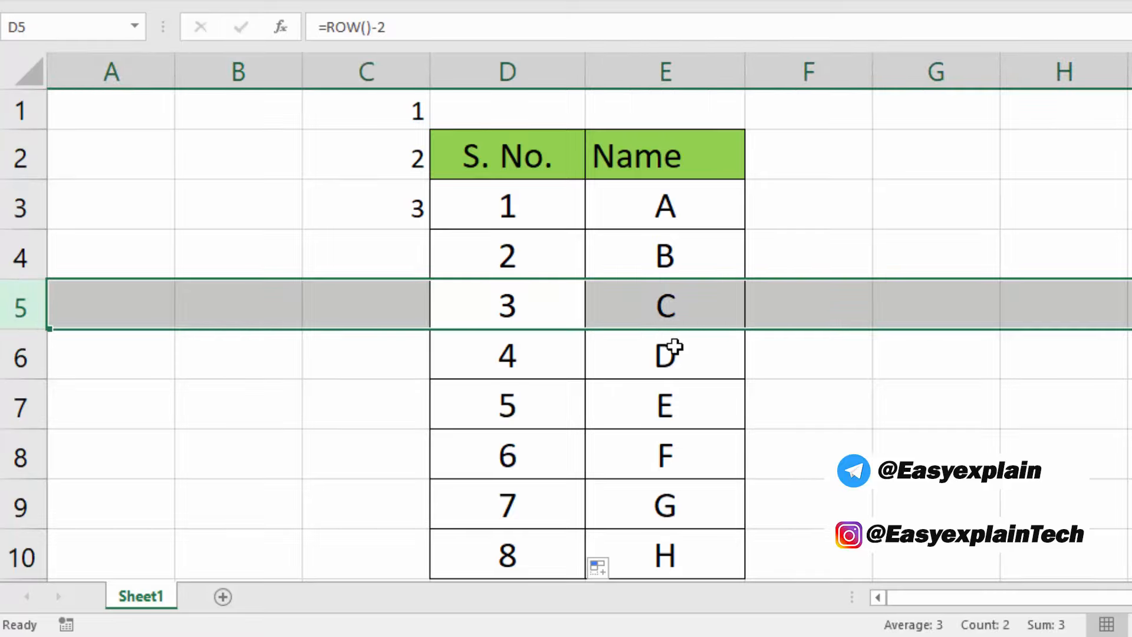
key(ctrl+minus)
key(Down)
key(Down)
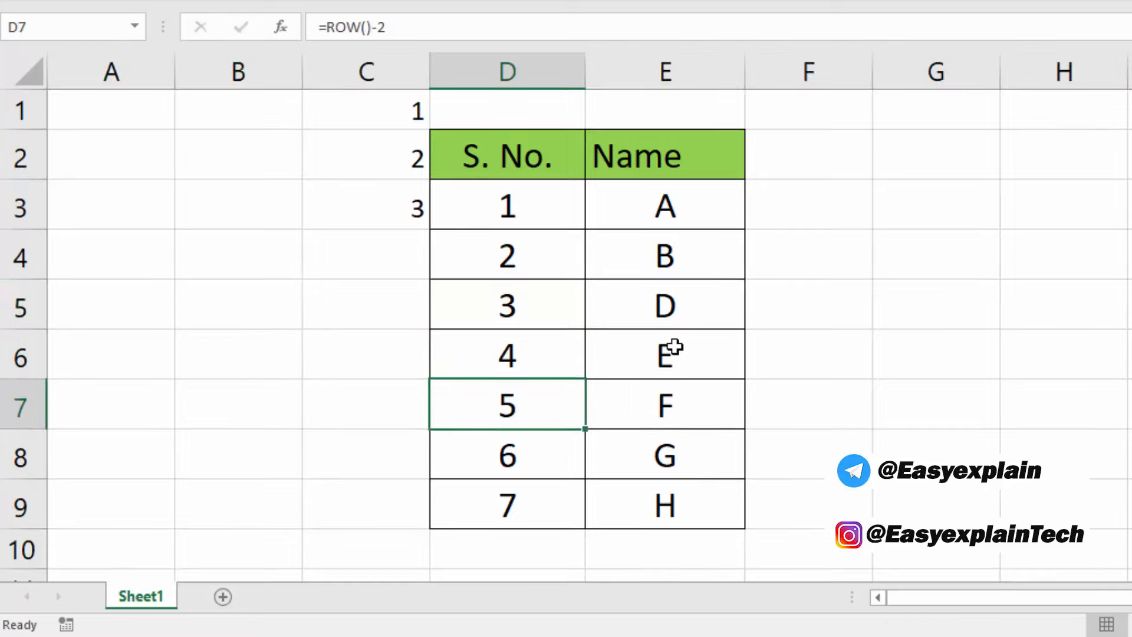
key(shift+space)
key(ctrl+minus)
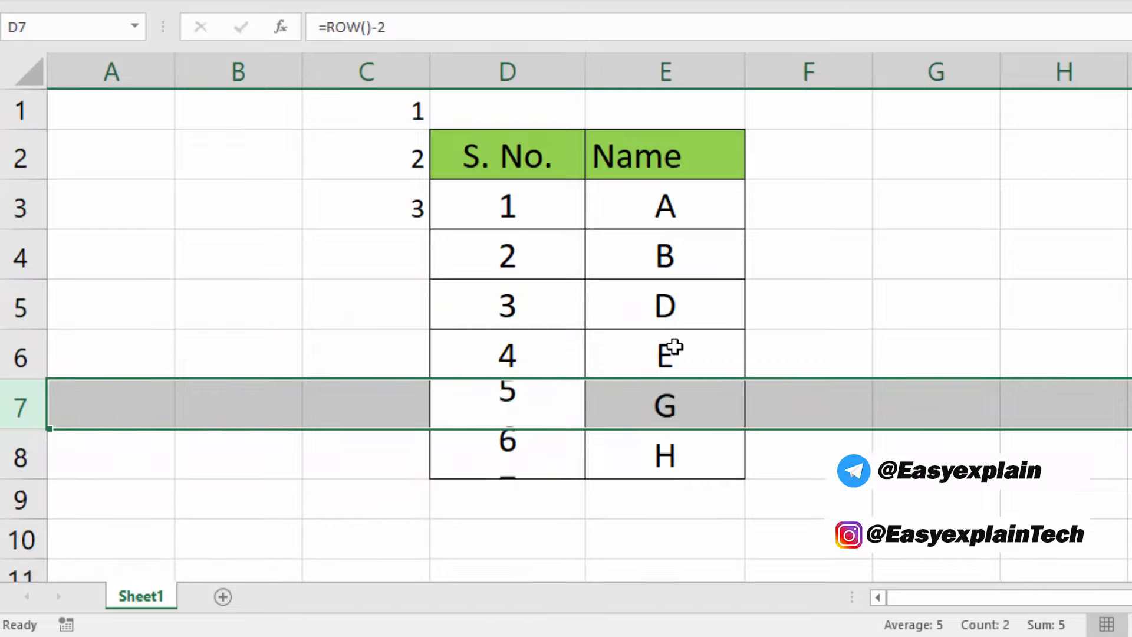
key(Up)
key(Up)
key(Up)
key(shift+space)
key(ctrl+minus)
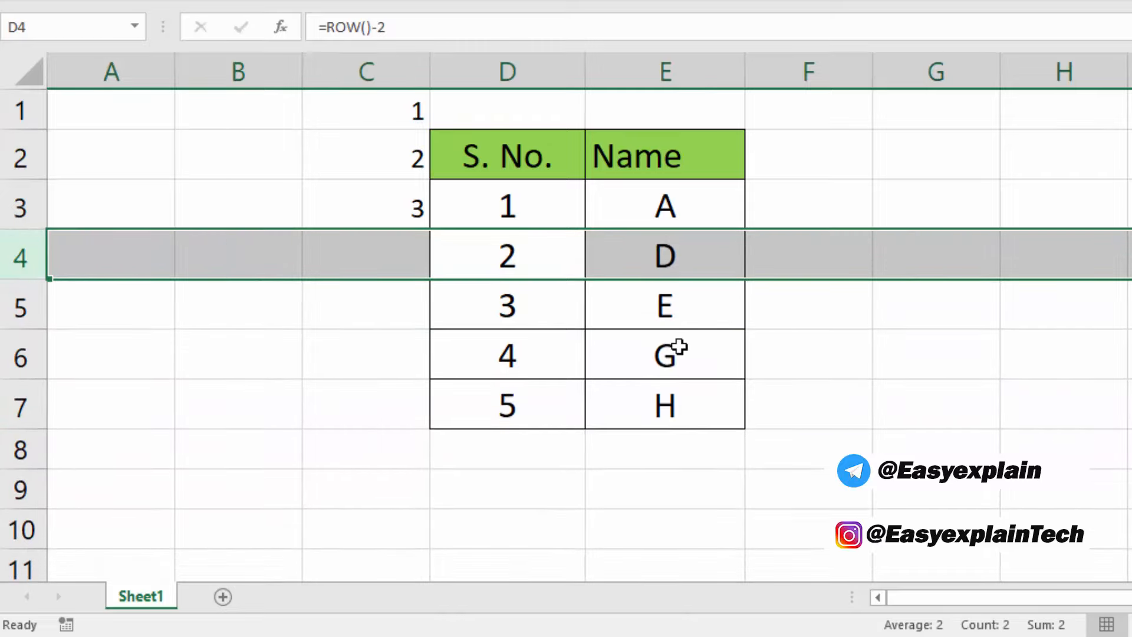
- Undo the three row deletions so the names C, F and B are back in the table
key(ctrl+z)
key(ctrl+z)
key(ctrl+z)
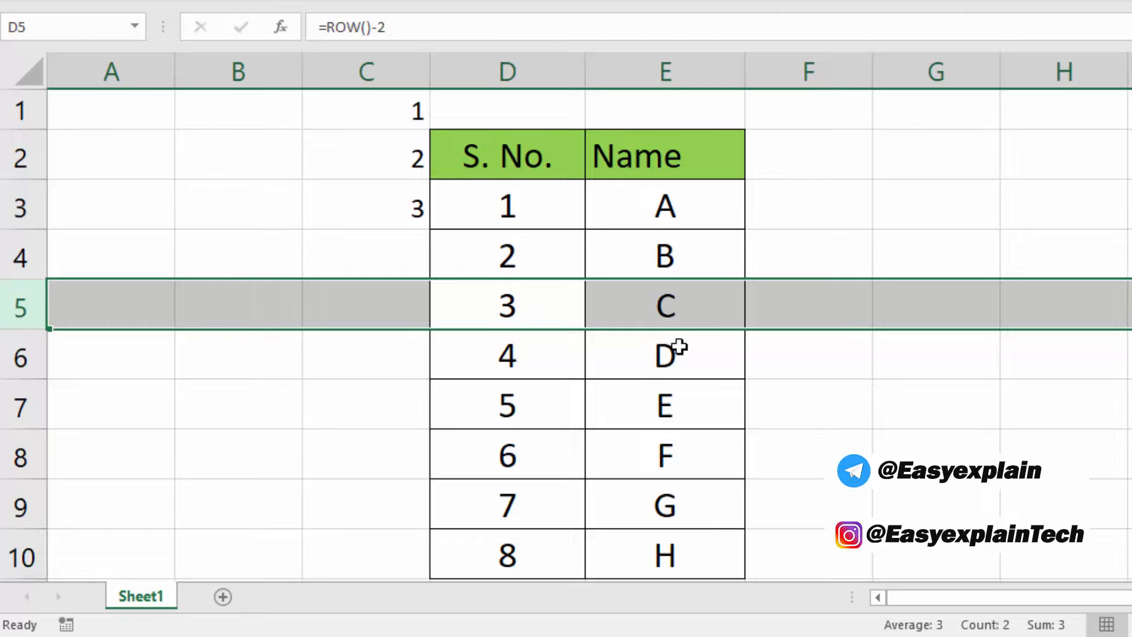
- Clear the formulas in the S. No. column from D3 to D10, keeping the header
key(Down)
key(Up)
key(Up)
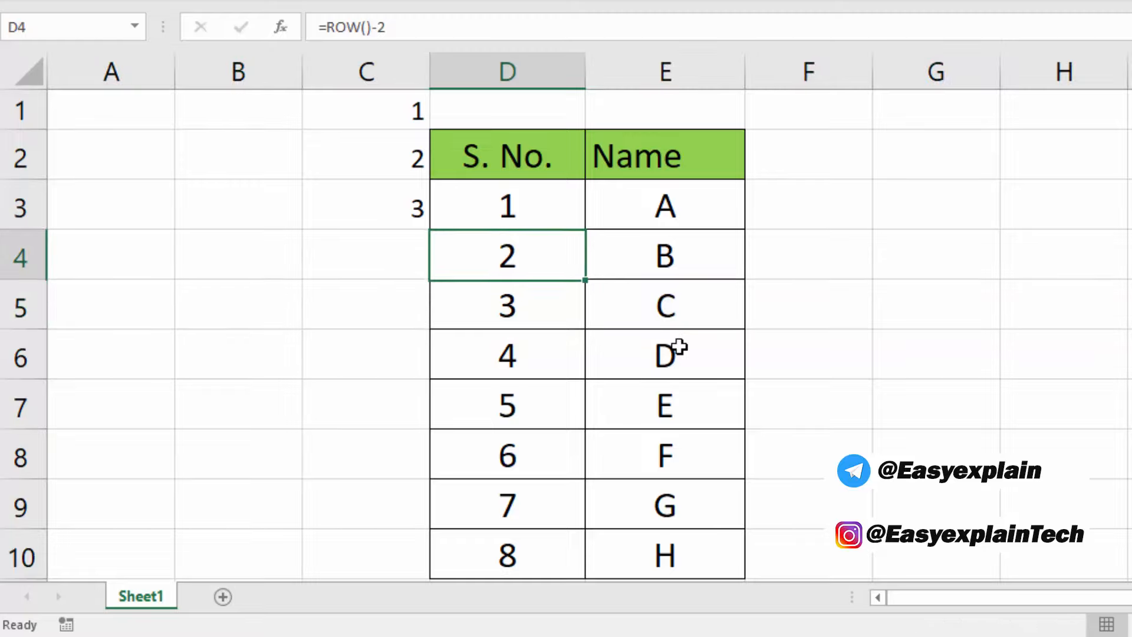
key(Up)
key(ctrl+shift+Down)
key(Delete)
key(Up)
key(Down)
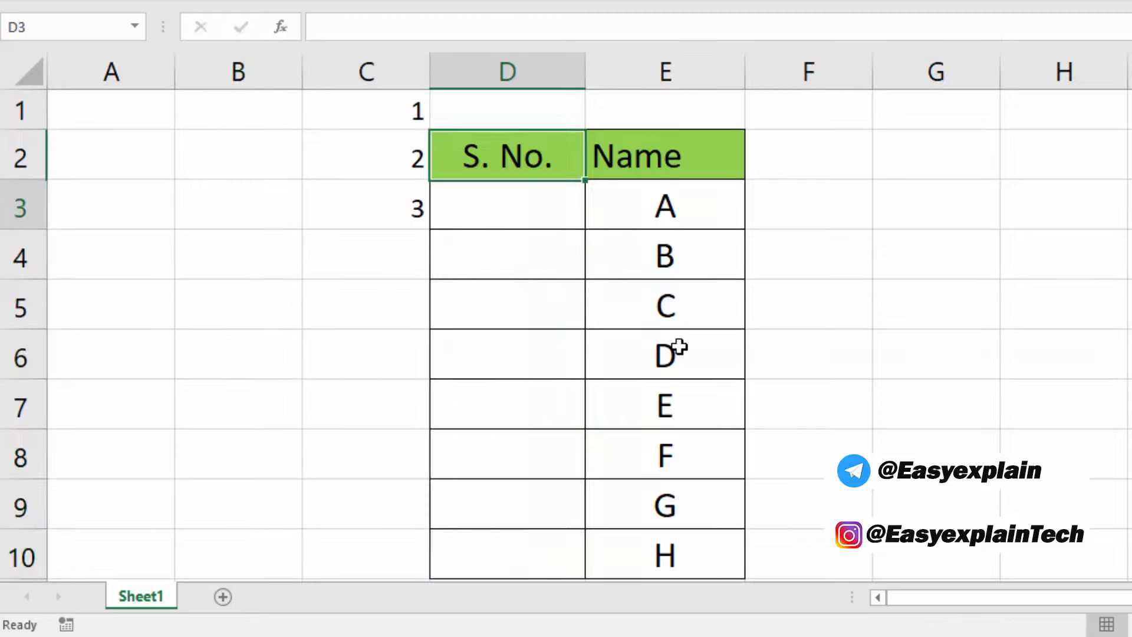
- Clear the ROW formulas from cells C1 to C3 beside the table
key(Left)
key(Up)
key(Up)
key(ctrl+shift+Down)
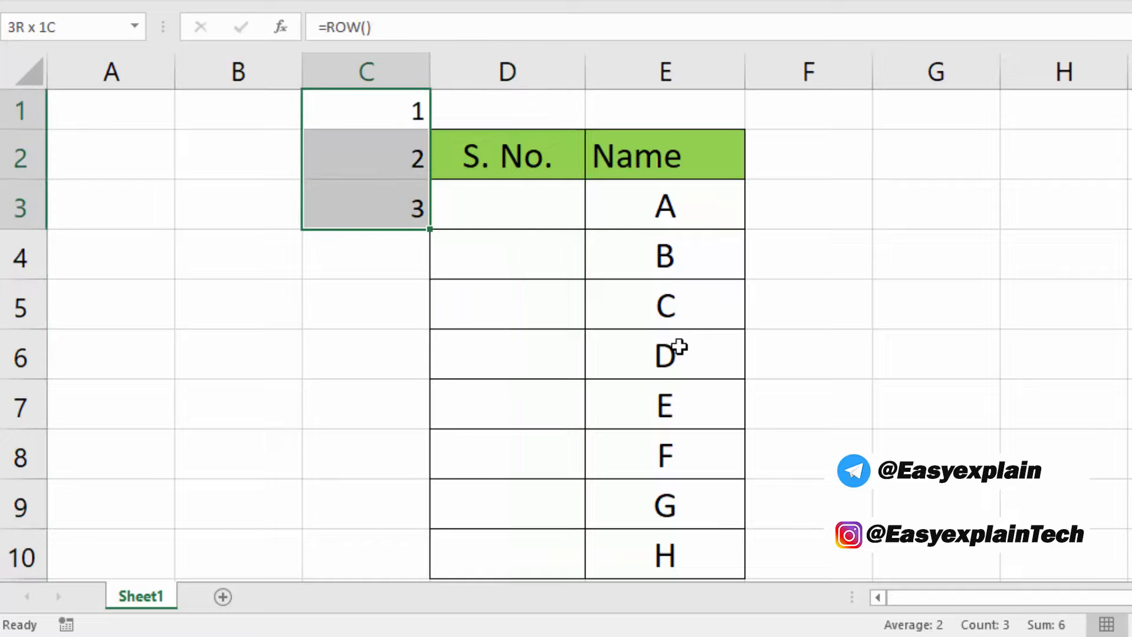
key(Delete)
key(Down)
- Begin an AGGREGATE formula in D3 with function number 2 (COUNT) and option 5 (ignore hidden rows)
key(Right)
key(Down)
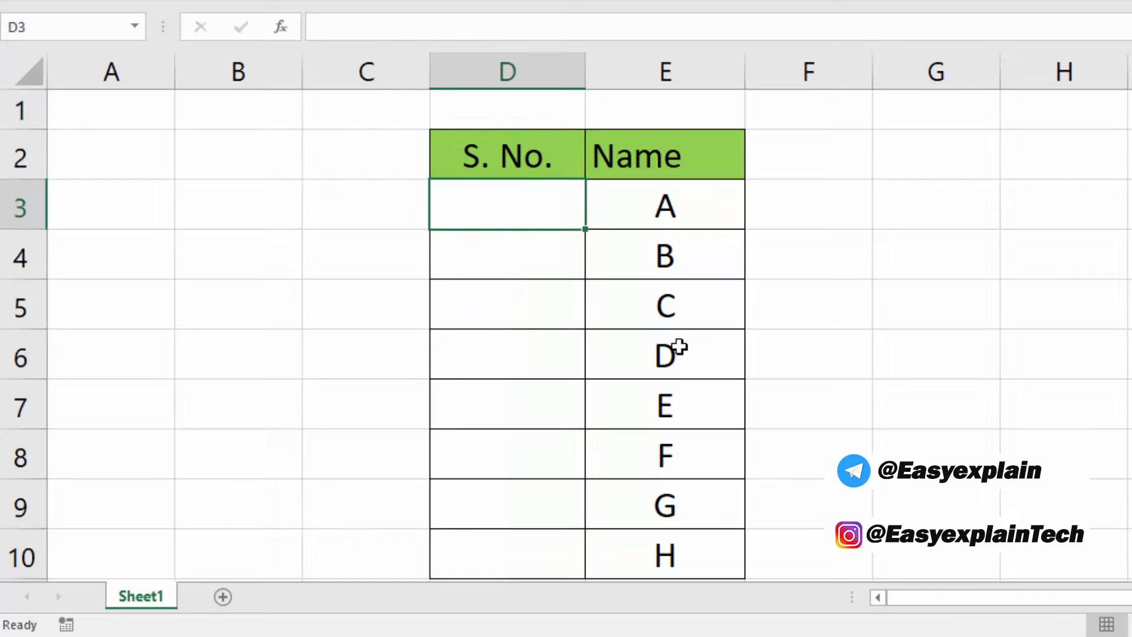
text(=agg)
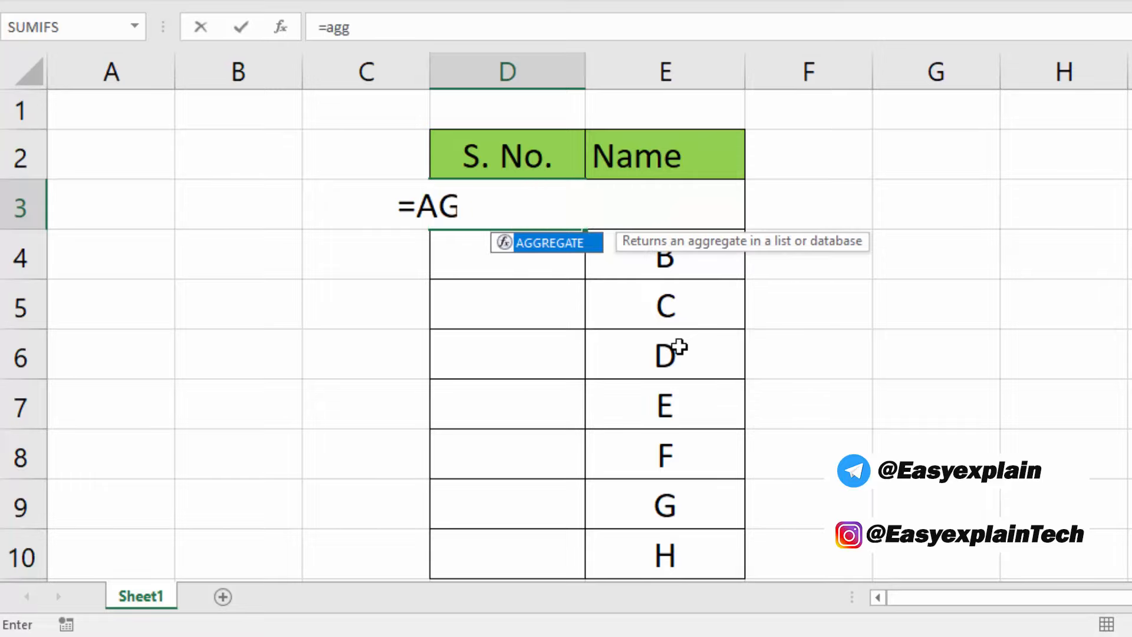
key(Tab)
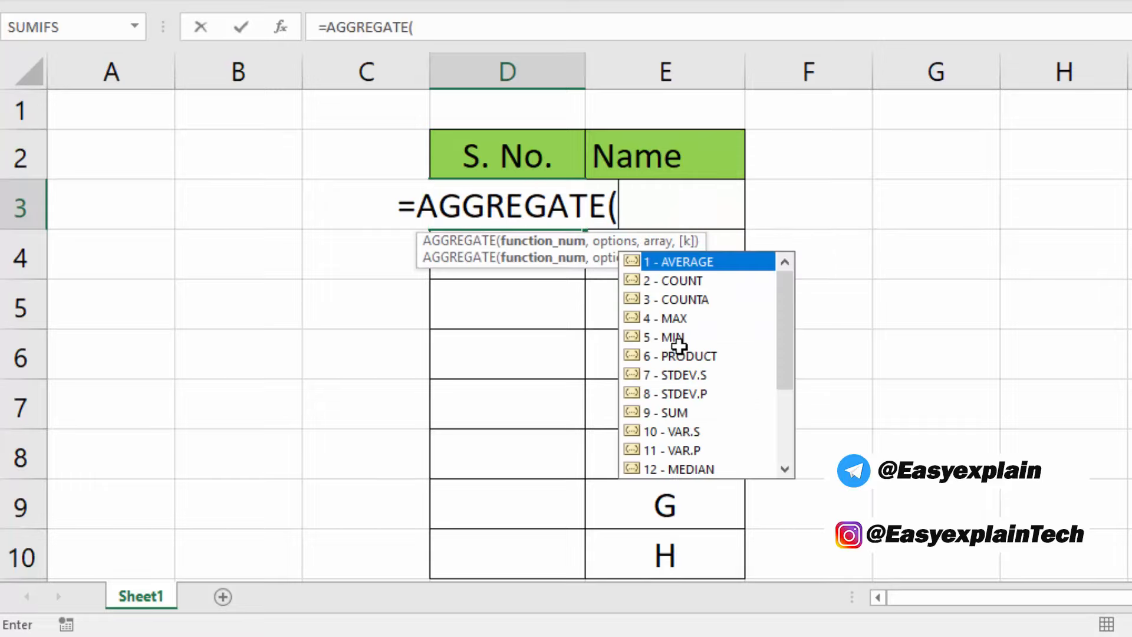
text(2,)
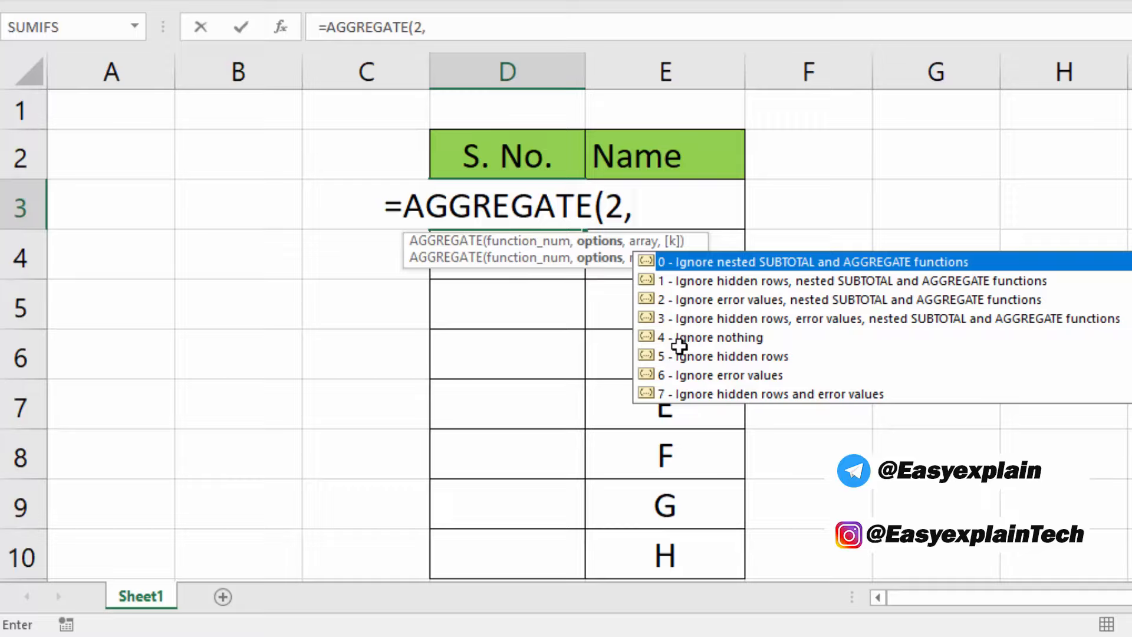
text(5)
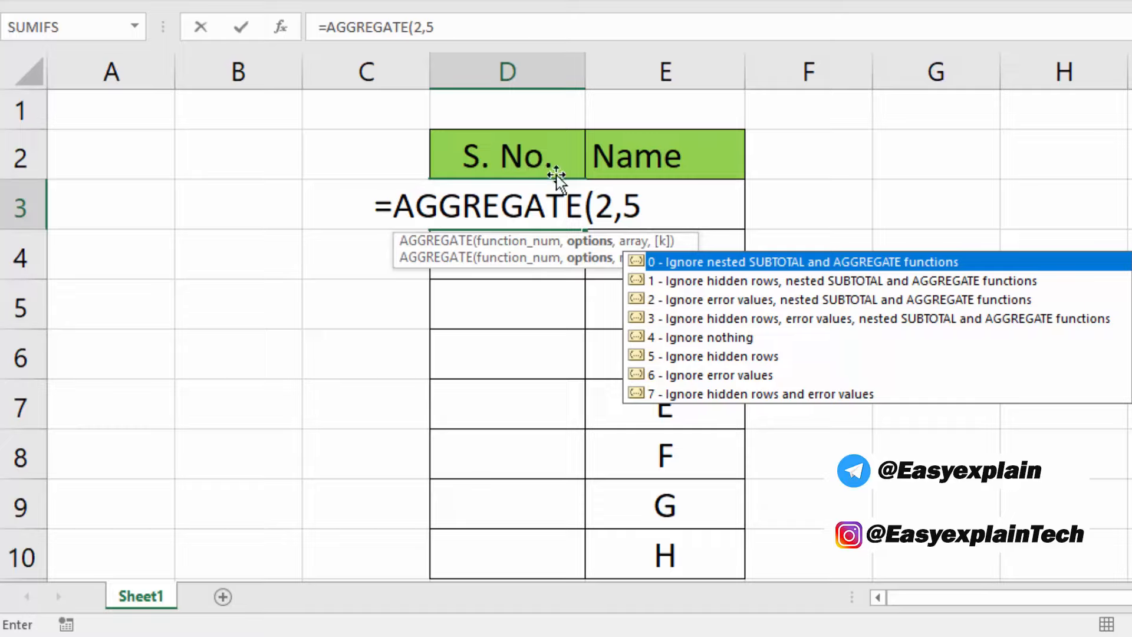
click(550, 146)
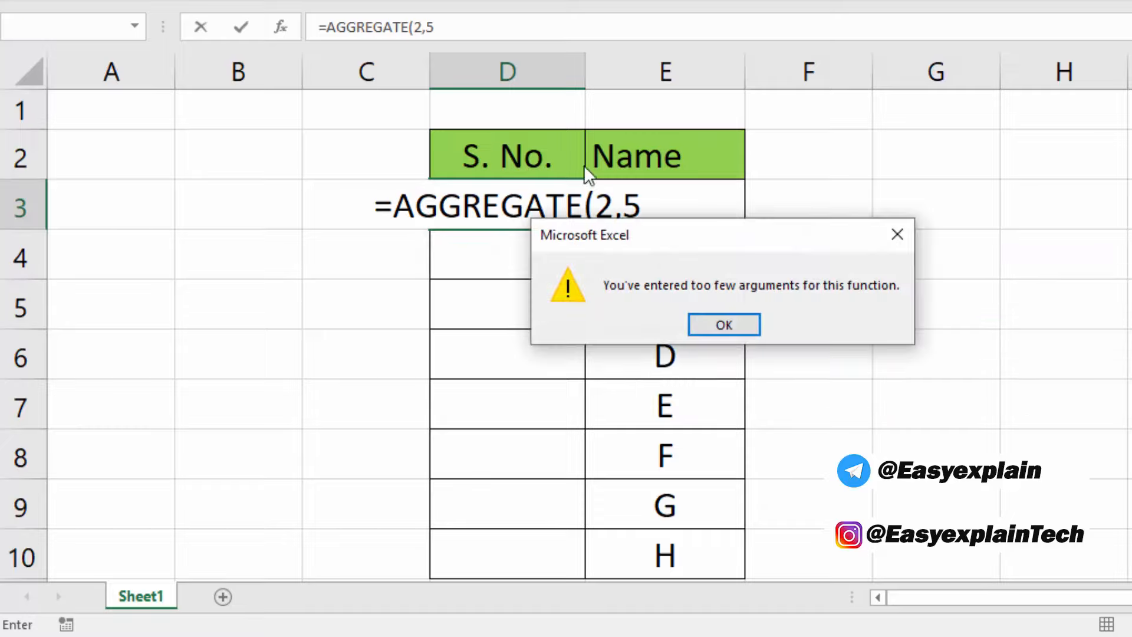
key(Return)
text(,)
- Complete the D3 formula as =AGGREGATE(2,5,$D$2:D2) and fill it down the column through D10
click(519, 157)
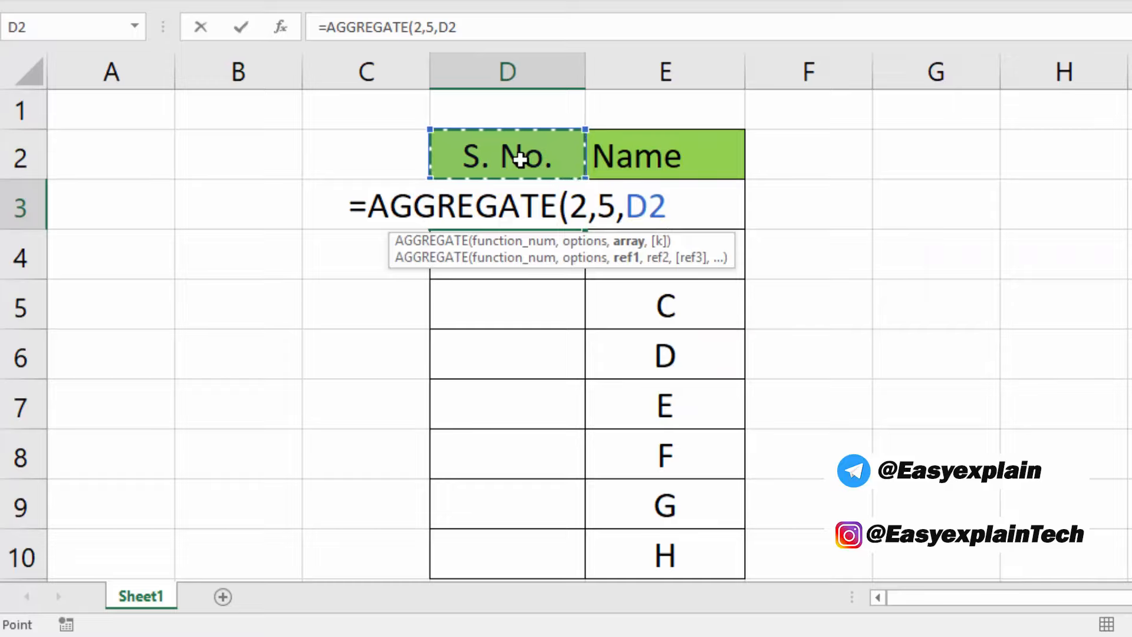
key(F8)
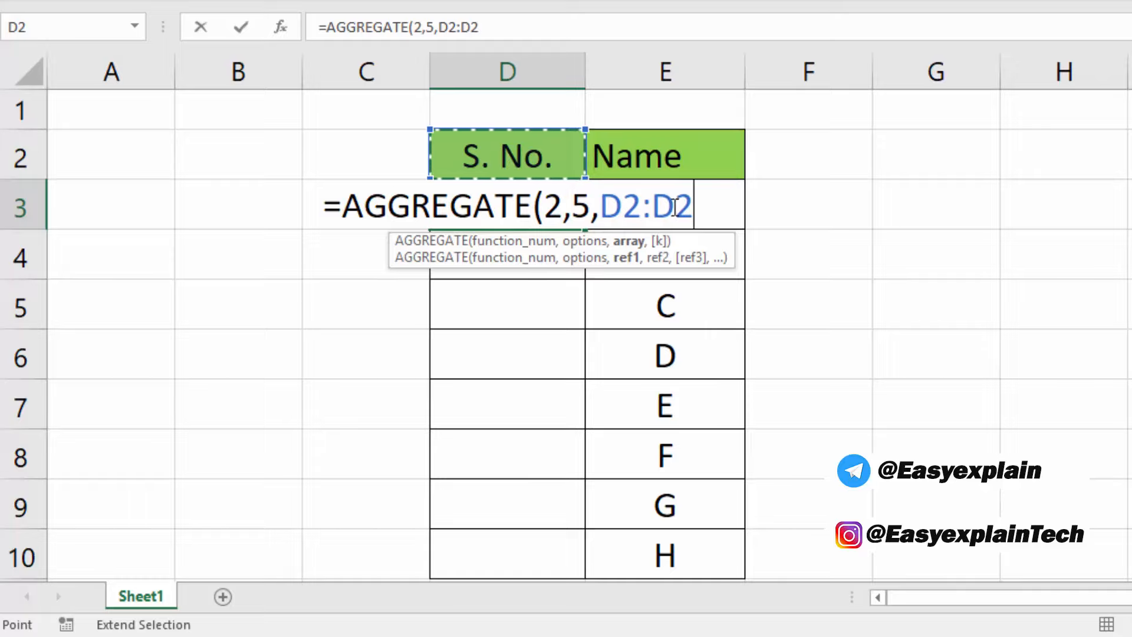
mouse_move(606, 206)
mouse_down()
mouse_move(625, 206)
mouse_move(600, 205)
mouse_up()
click(627, 205)
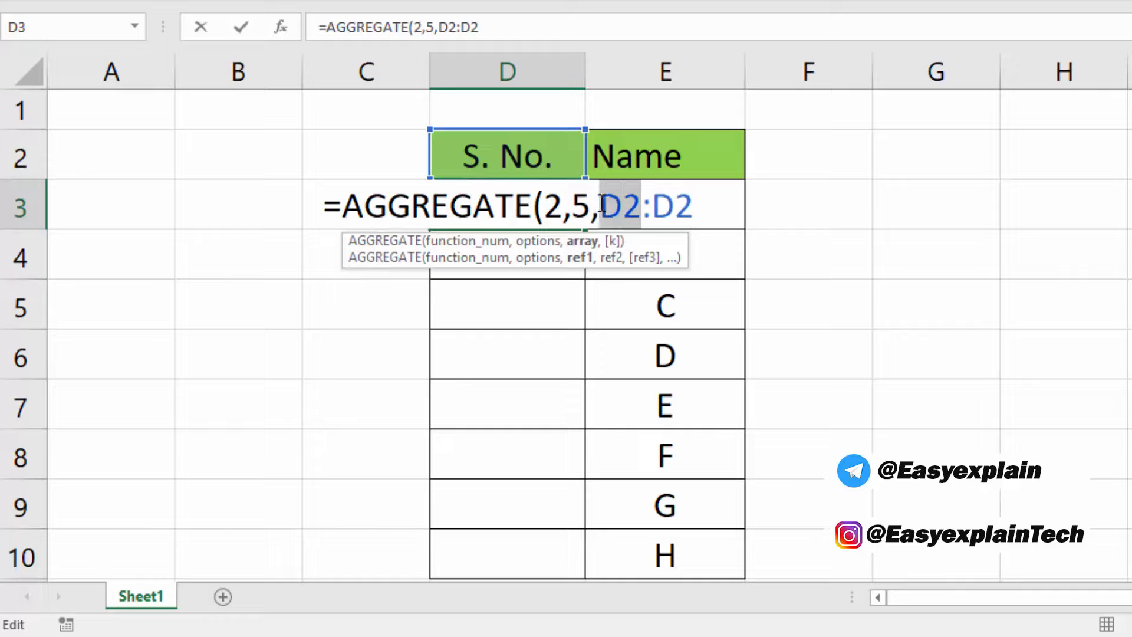
key(F4)
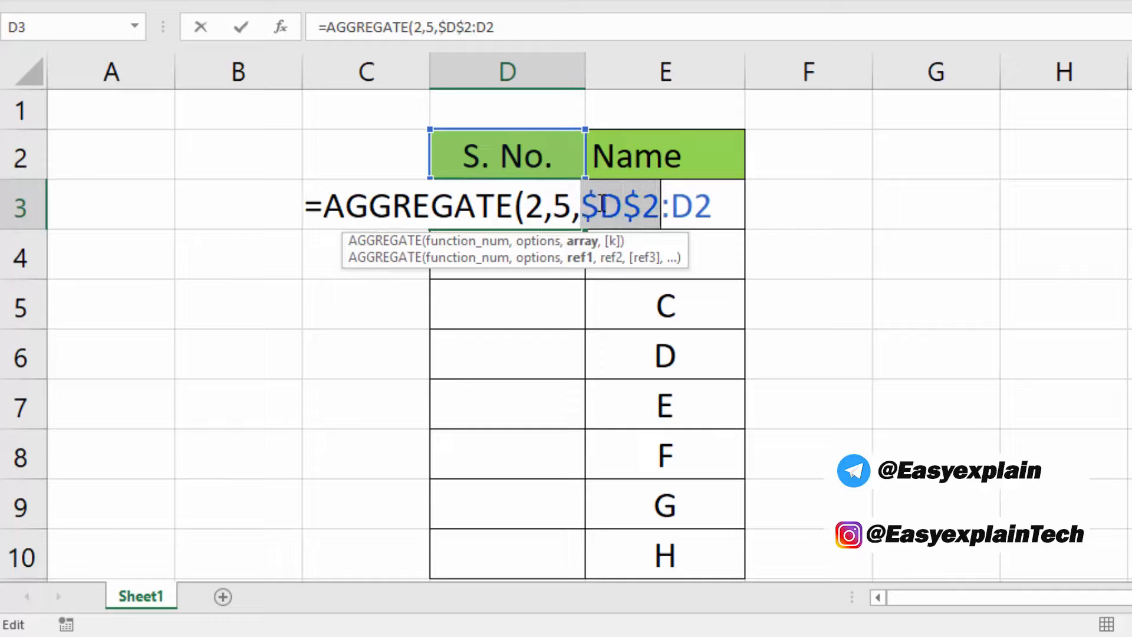
click(709, 204)
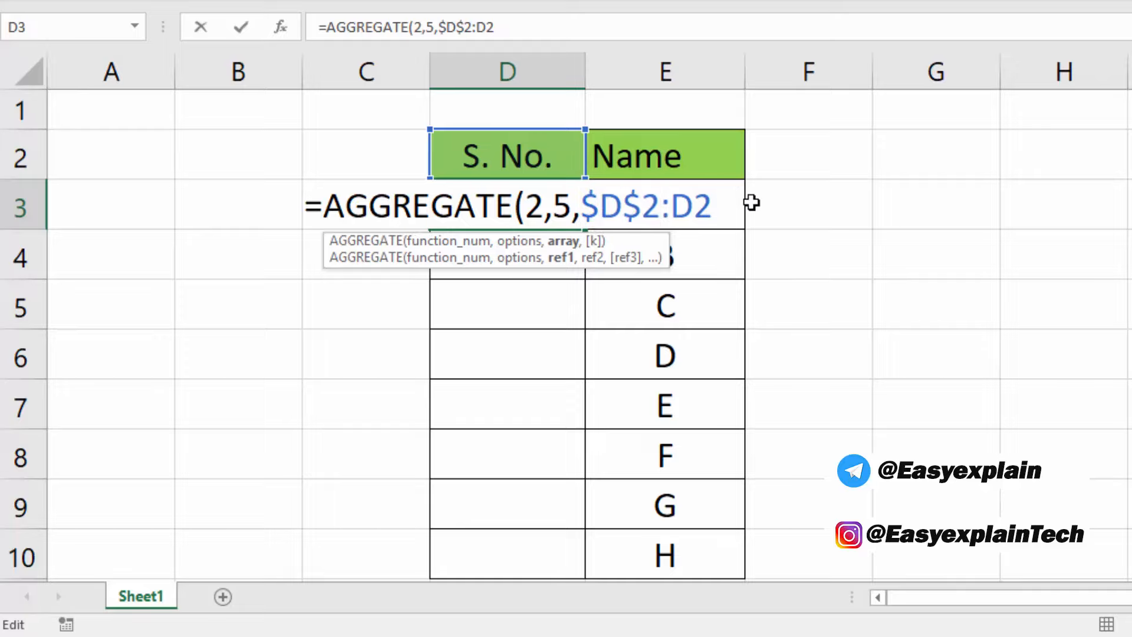
text())
key(Return)
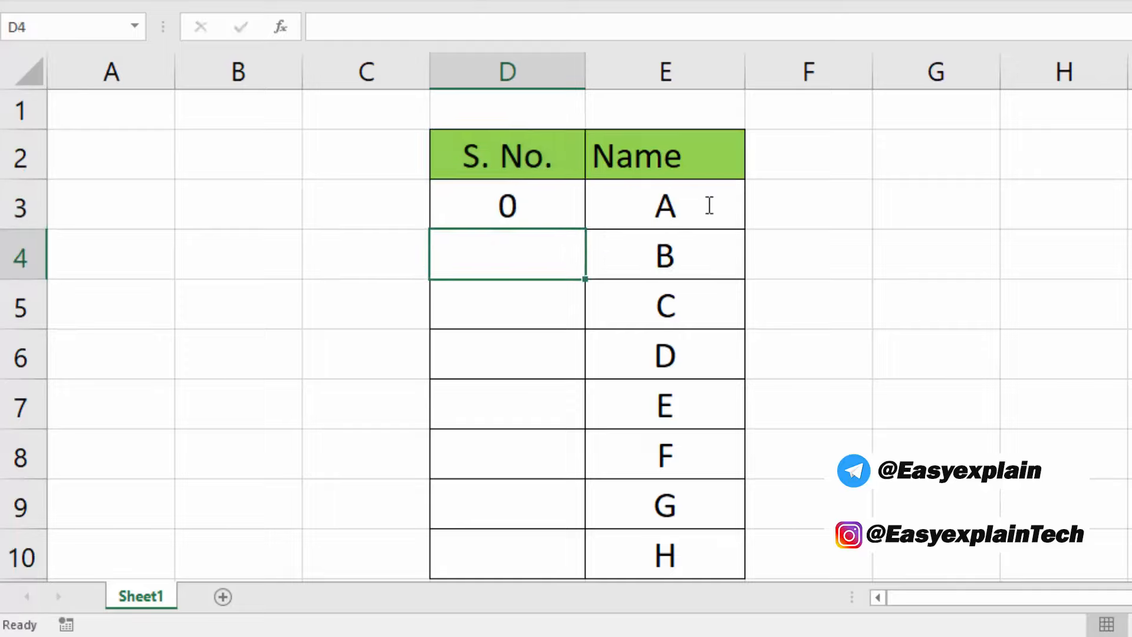
key(Up)
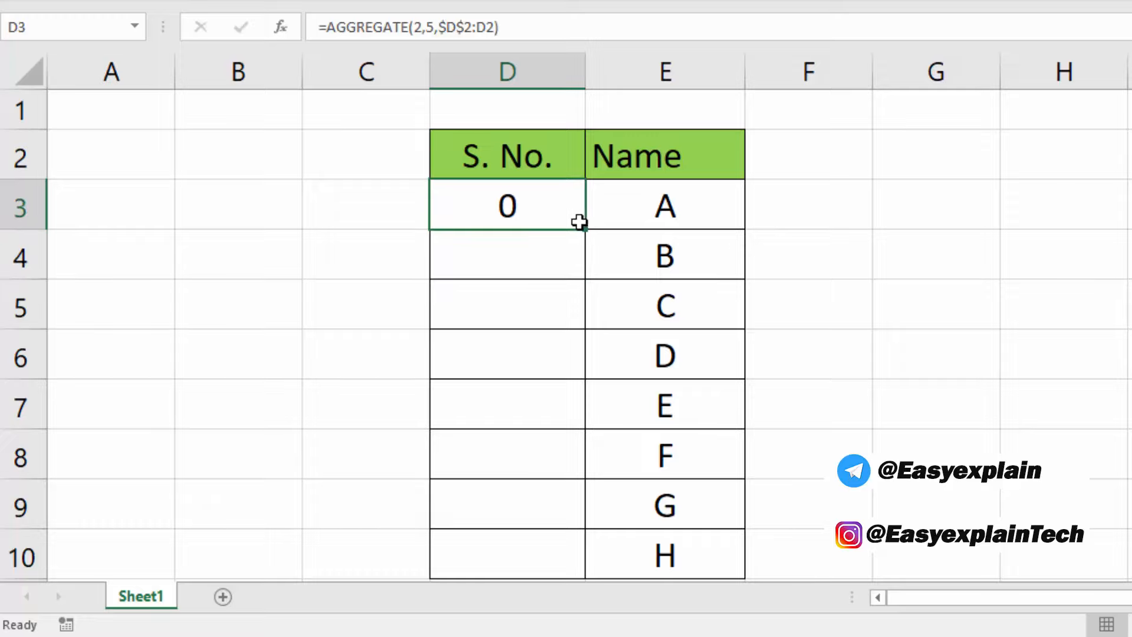
drag(584, 229, 578, 545)
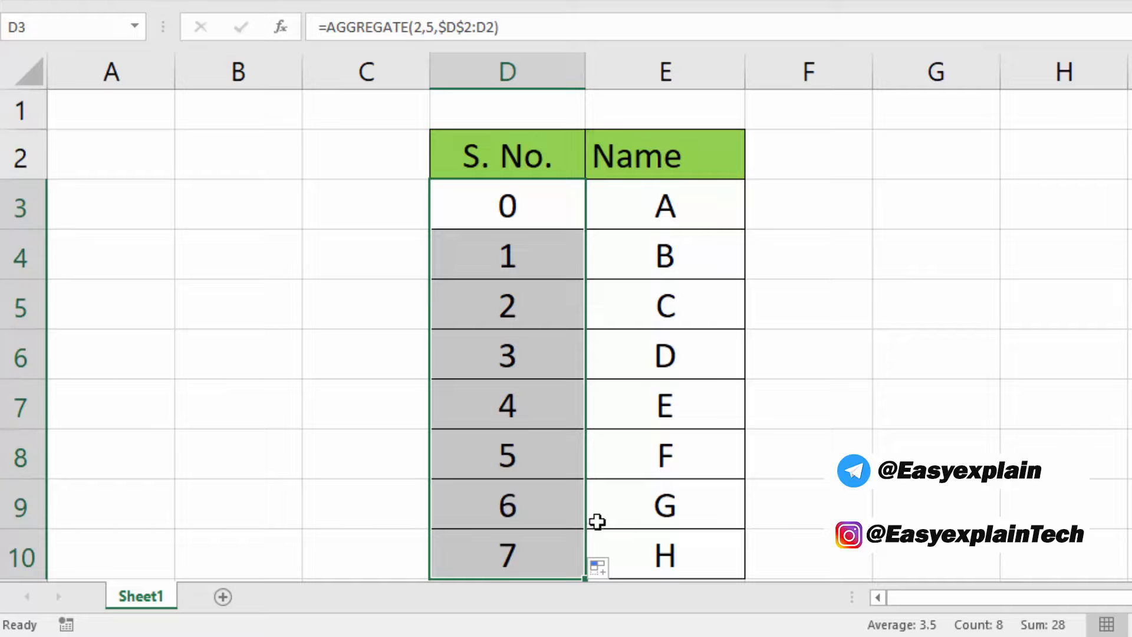
- Add +1 to the end of the AGGREGATE formula in D3 and refill the column down through D10
click(515, 207)
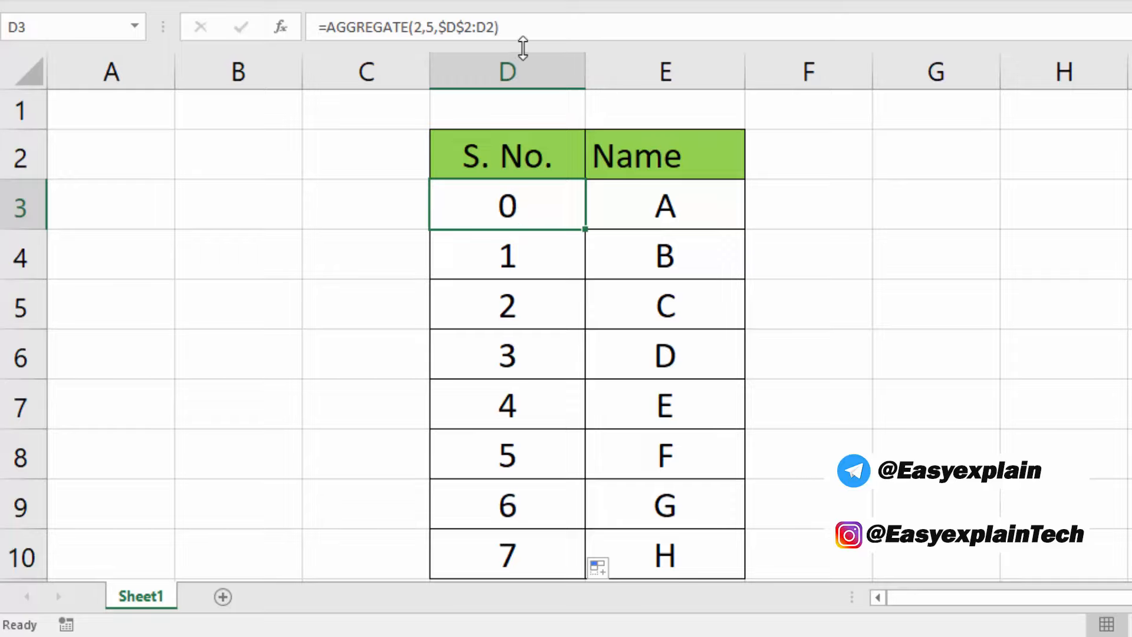
key(F2)
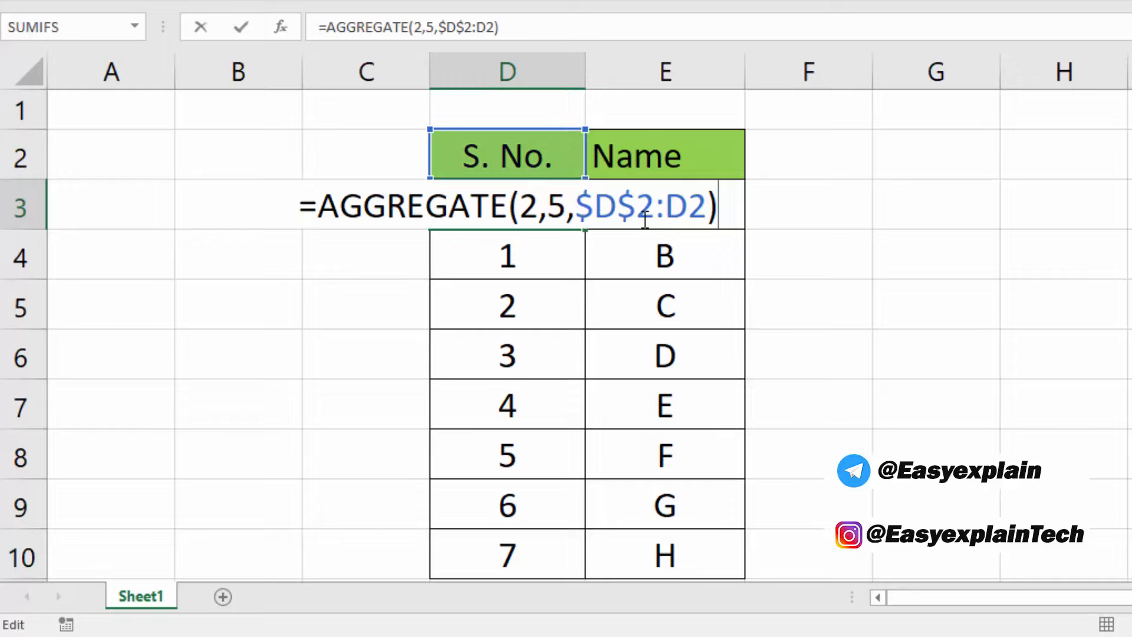
text(+1)
key(Return)
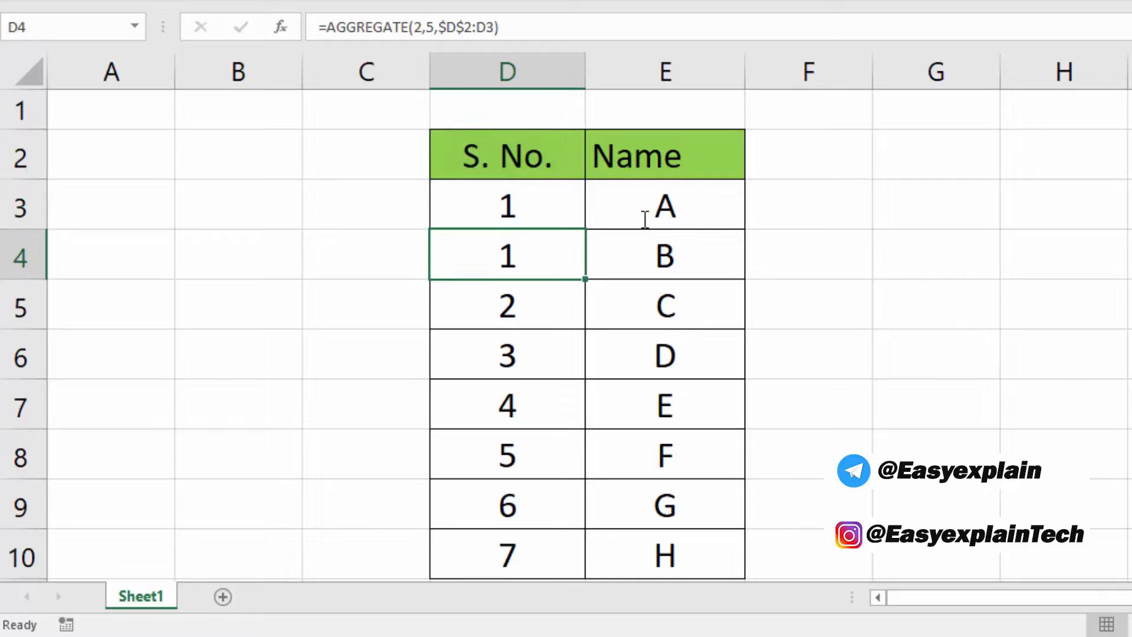
key(Up)
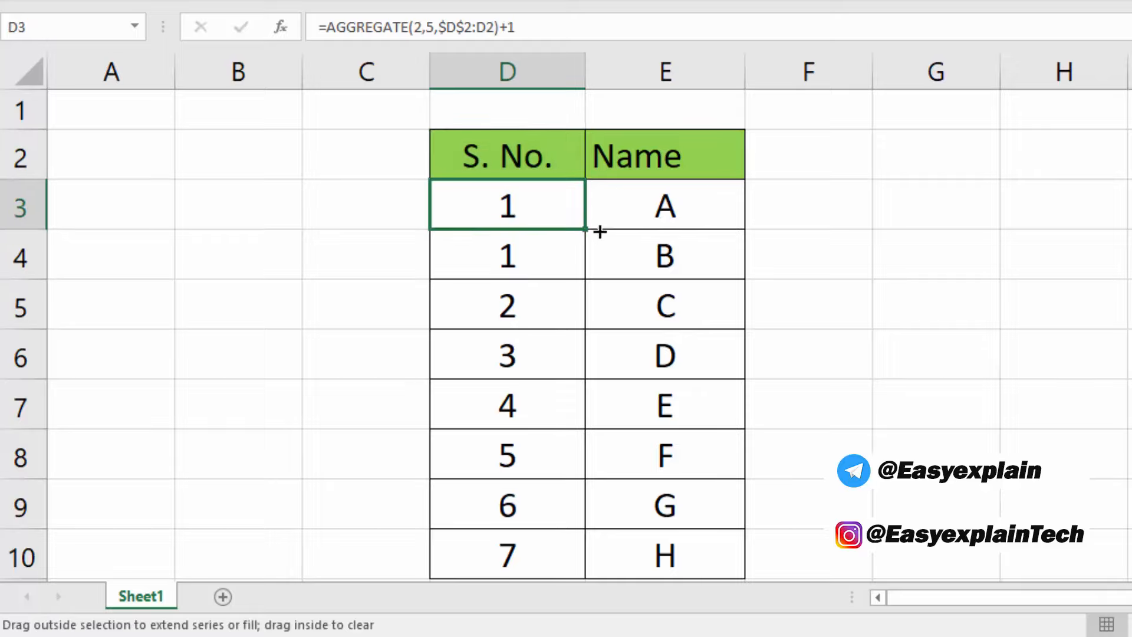
mouse_move(597, 228)
mouse_down()
mouse_move(598, 387)
mouse_move(575, 561)
mouse_up()
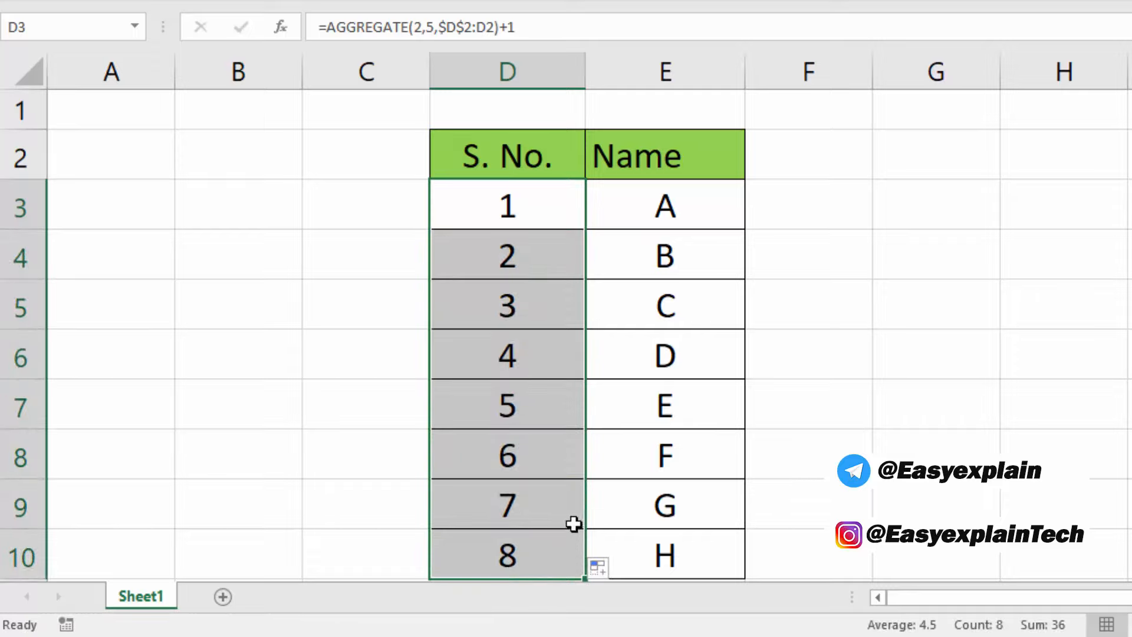
- Delete row 5, which holds the name C, and select the serial number cell D5
click(18, 298)
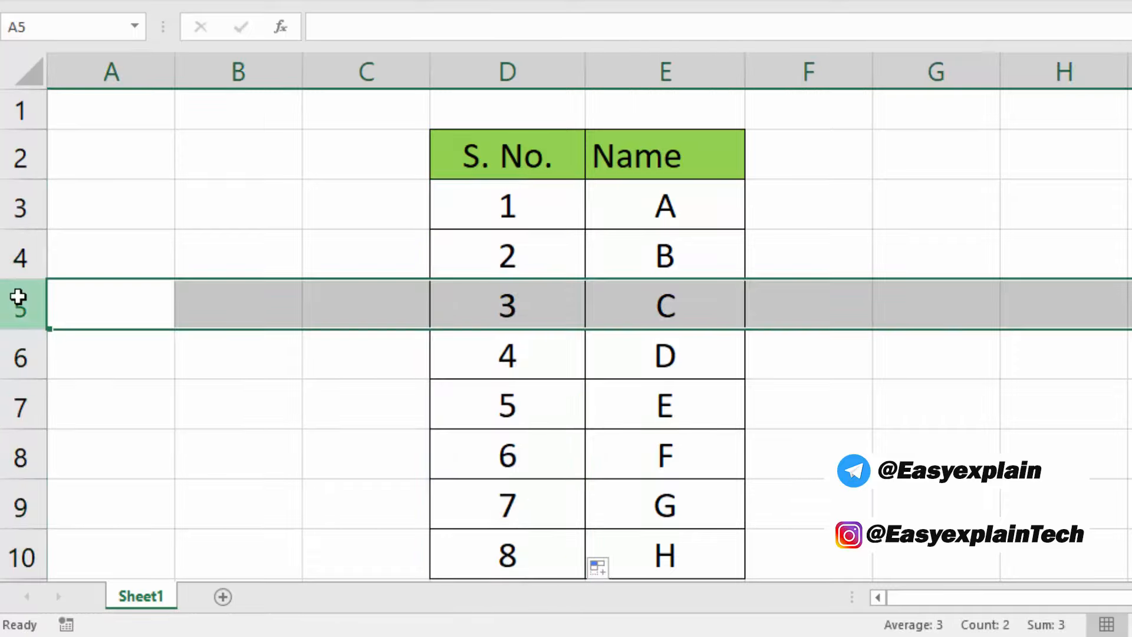
click(479, 323)
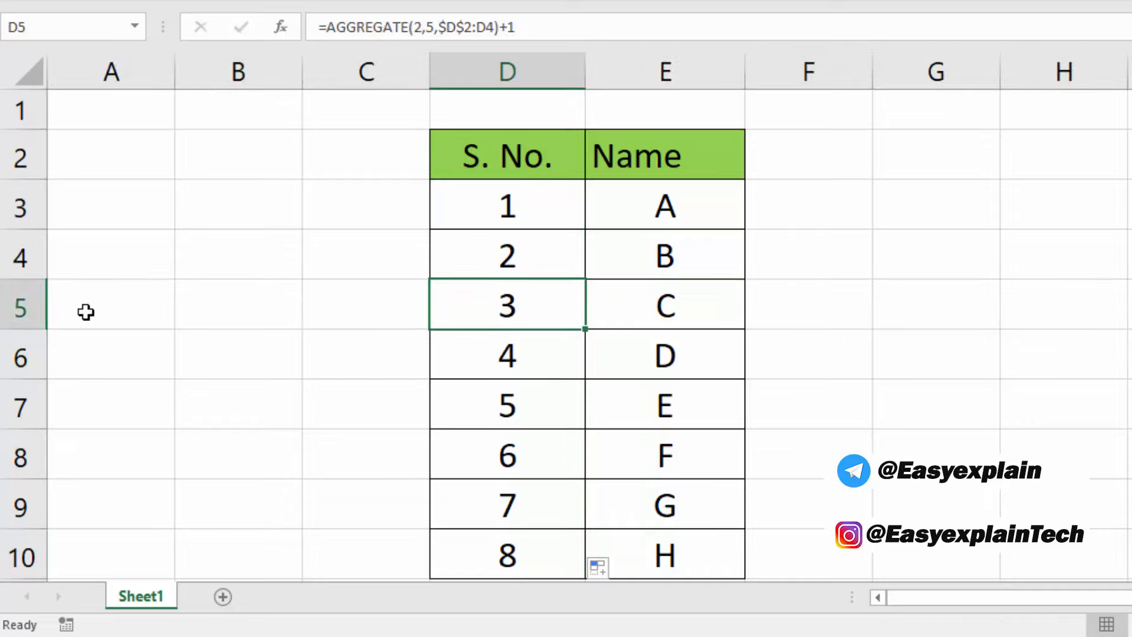
click(5, 311)
key(ctrl+minus)
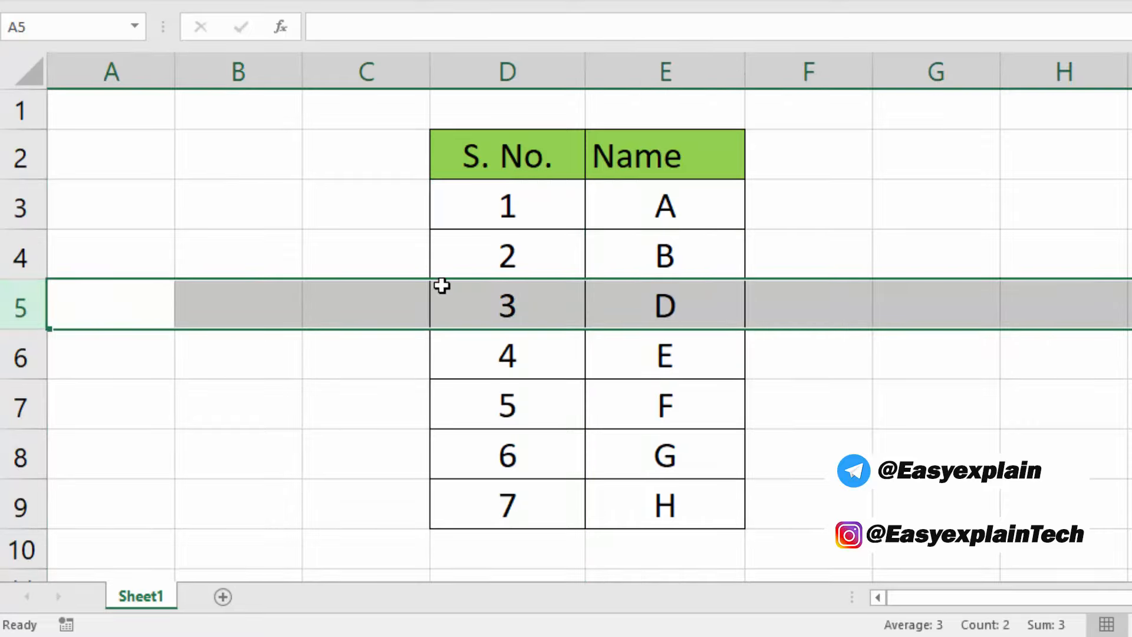
click(515, 304)
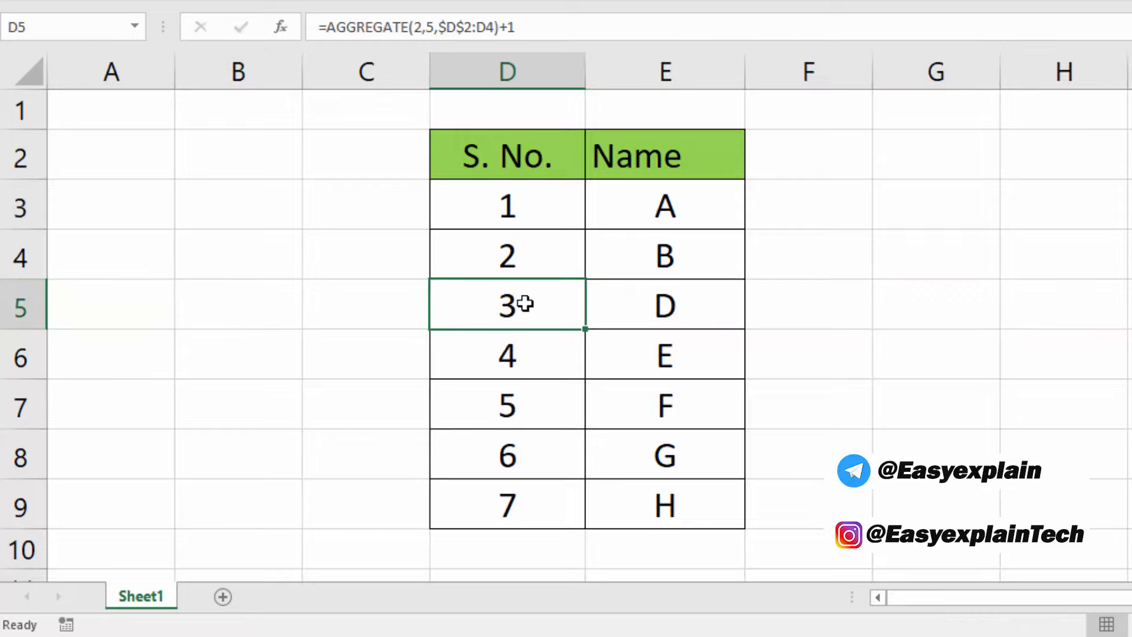
- Hide rows 5 and 7, which hold the names D and F
click(6, 313)
right_click(12, 321)
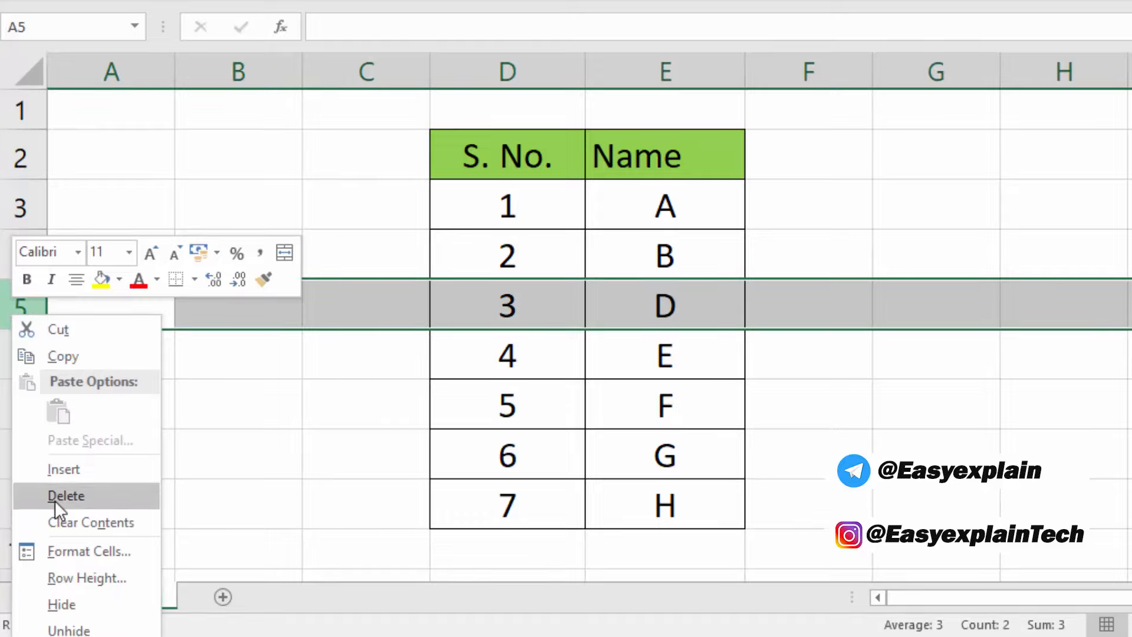
click(49, 594)
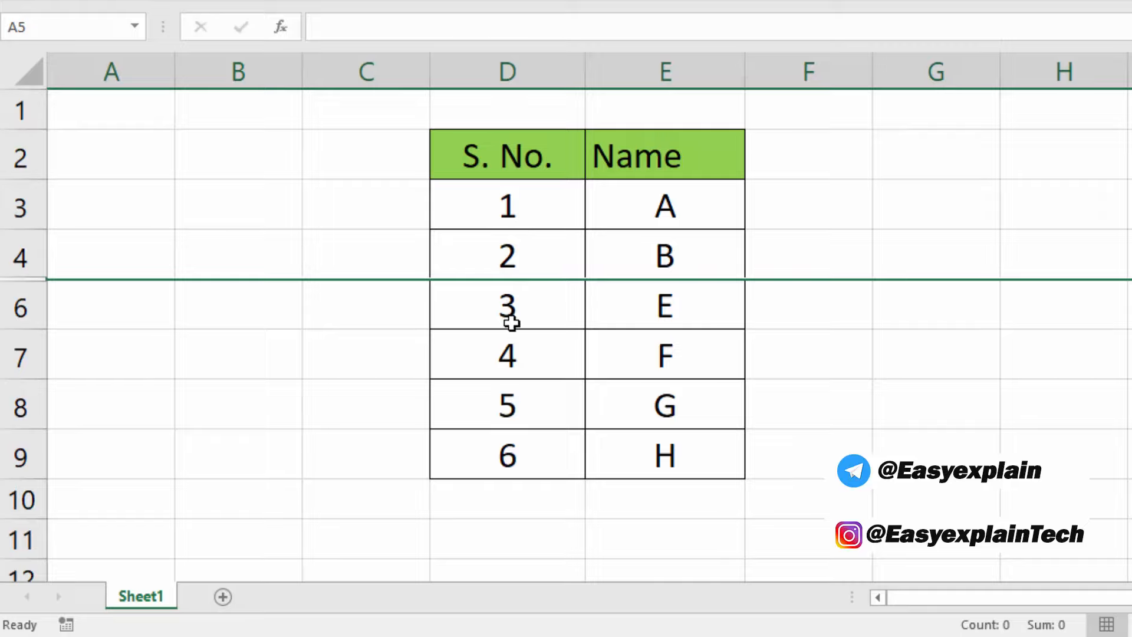
click(2, 357)
right_click(3, 357)
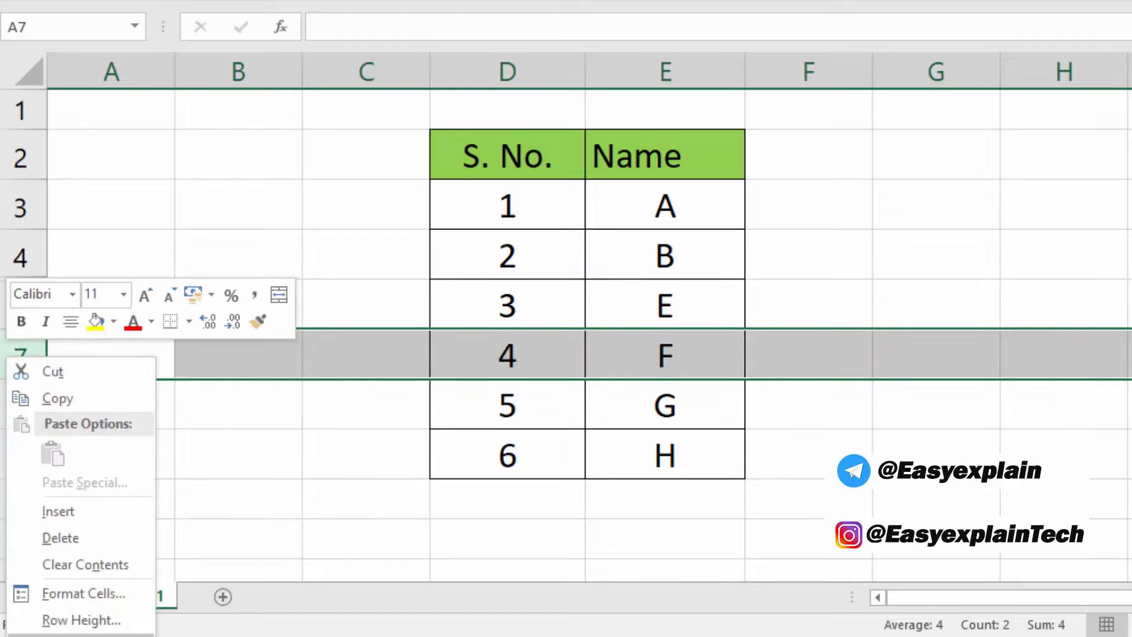
key(h)
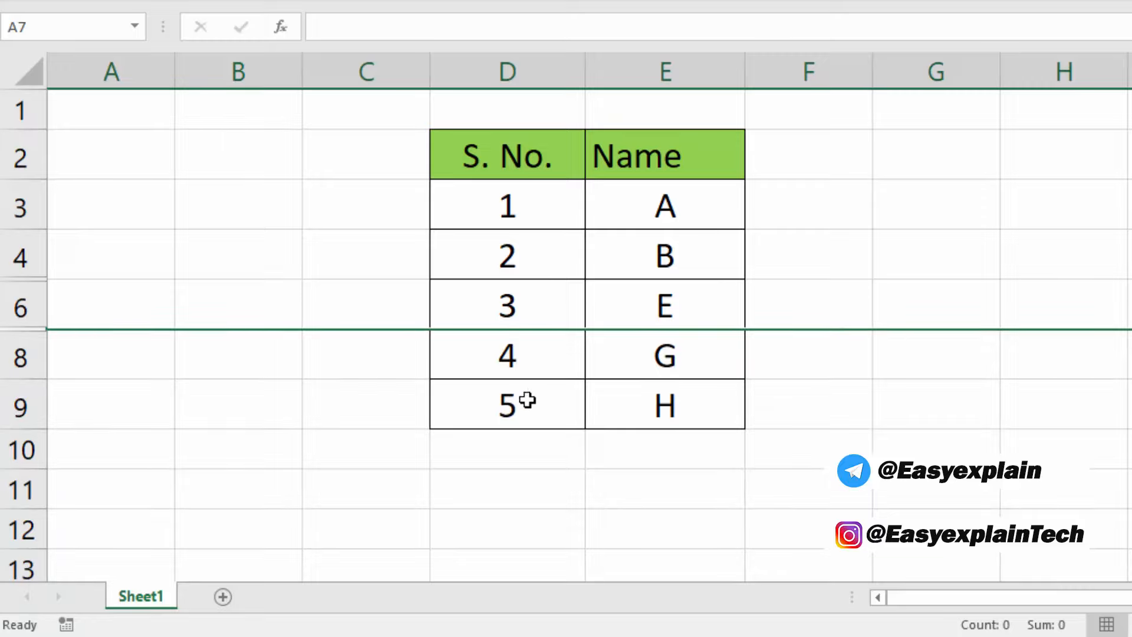
- Undo the hiding of rows 5 and 7 and the deletion of the name C row
key(ctrl+z)
key(ctrl+z)
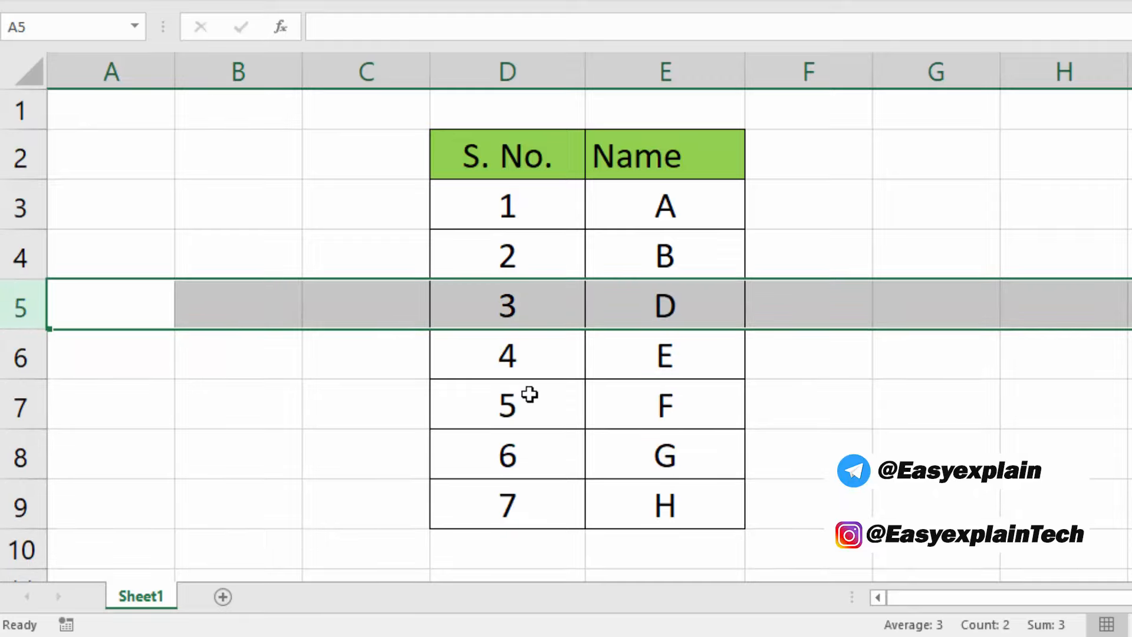
key(ctrl+z)
key(ctrl+z)
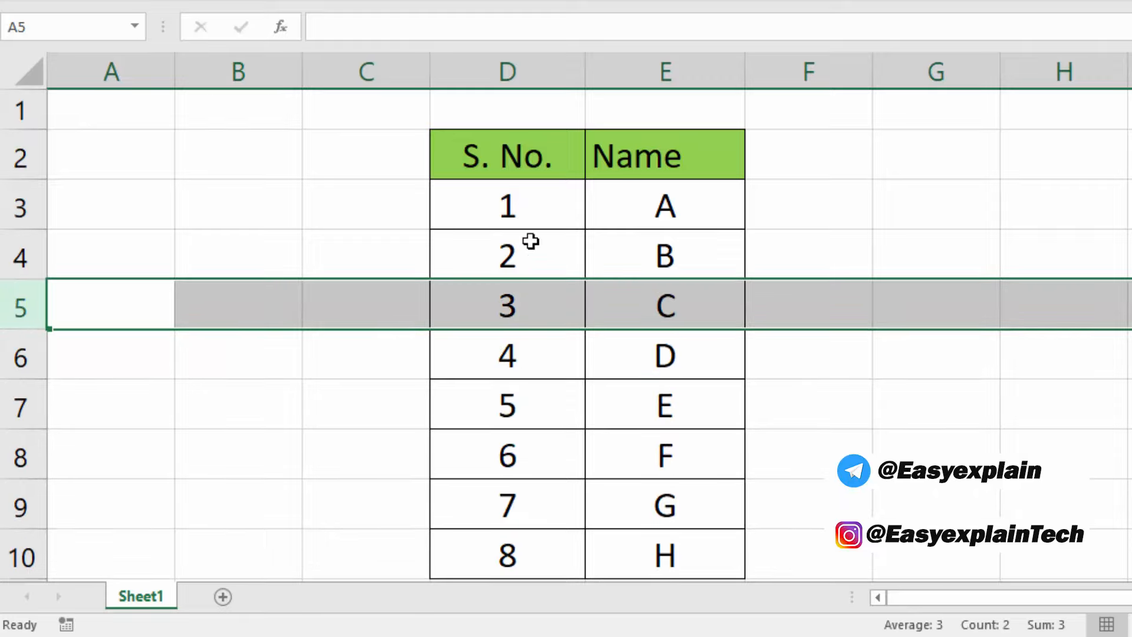